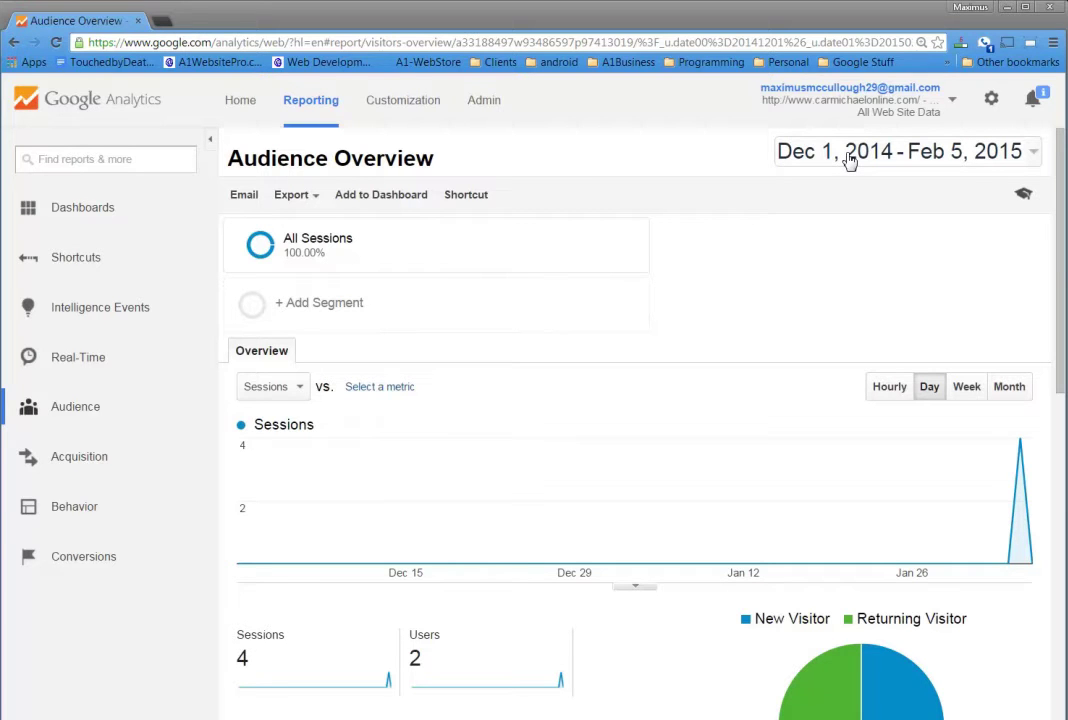
Step: Set the Audience Overview date range to Feb 1 – Feb 5, 2015 and apply it
{"action": "left_click", "coordinate": [849, 162]}
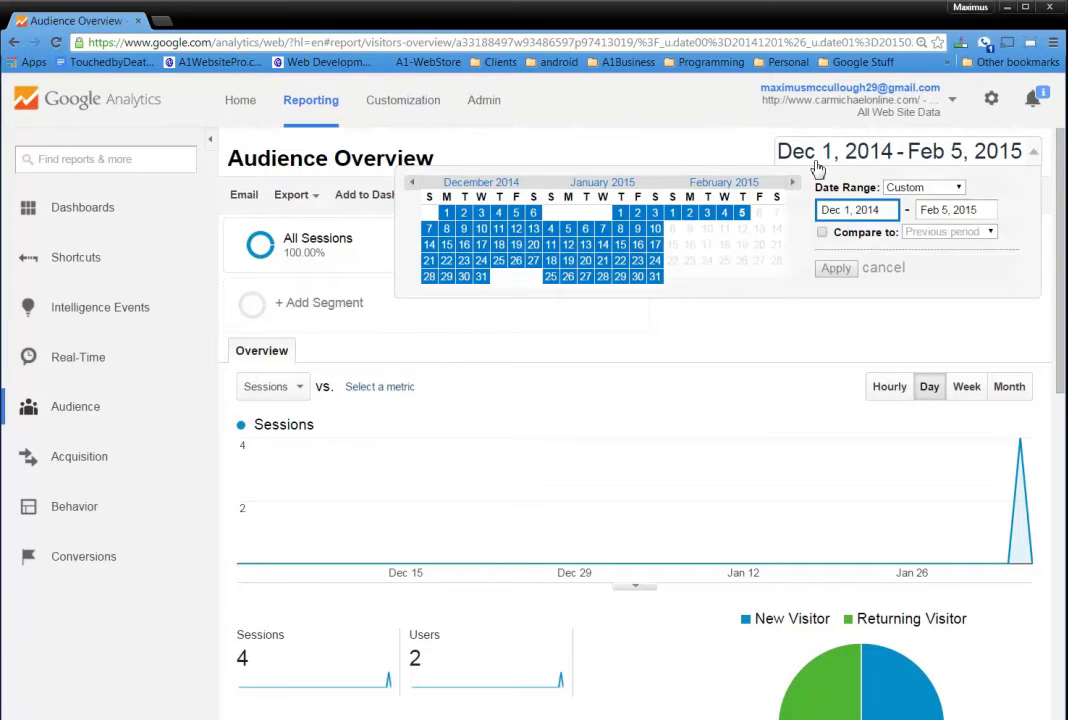
{"action": "left_click", "coordinate": [673, 212]}
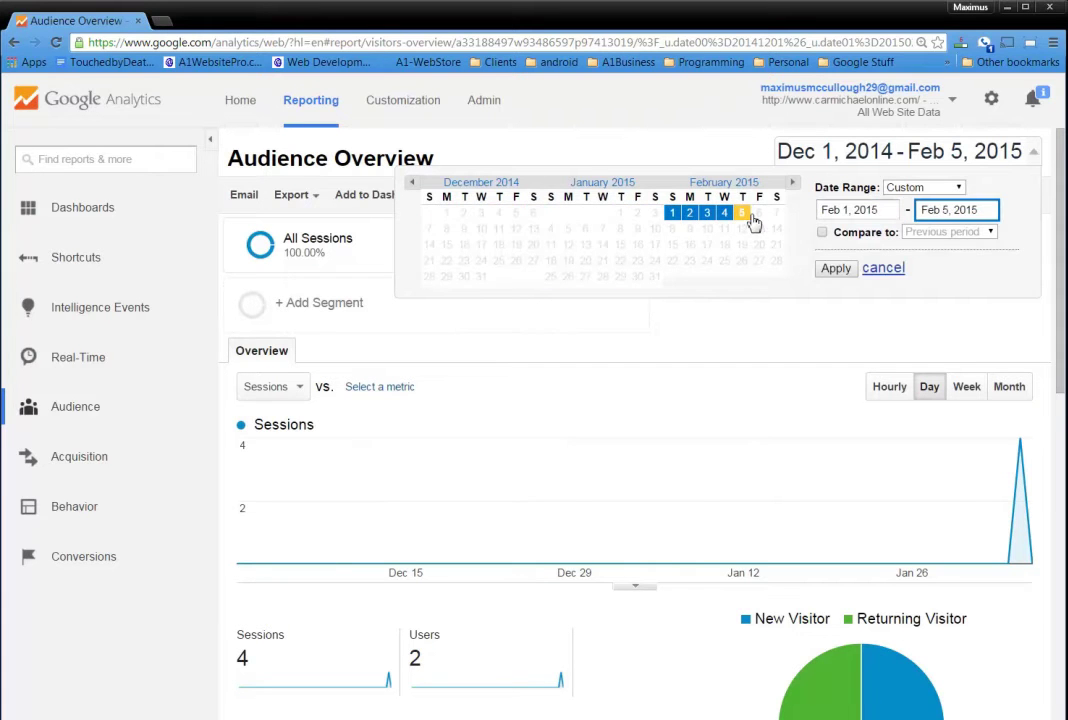
{"action": "left_click", "coordinate": [750, 214]}
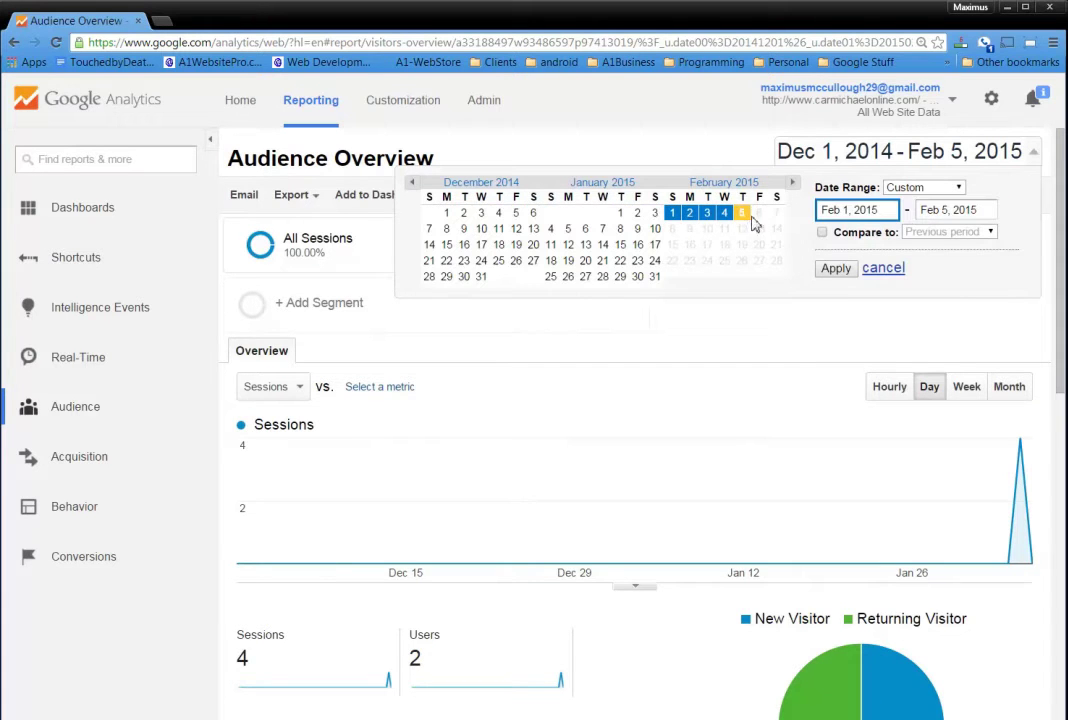
{"action": "left_click", "coordinate": [837, 272]}
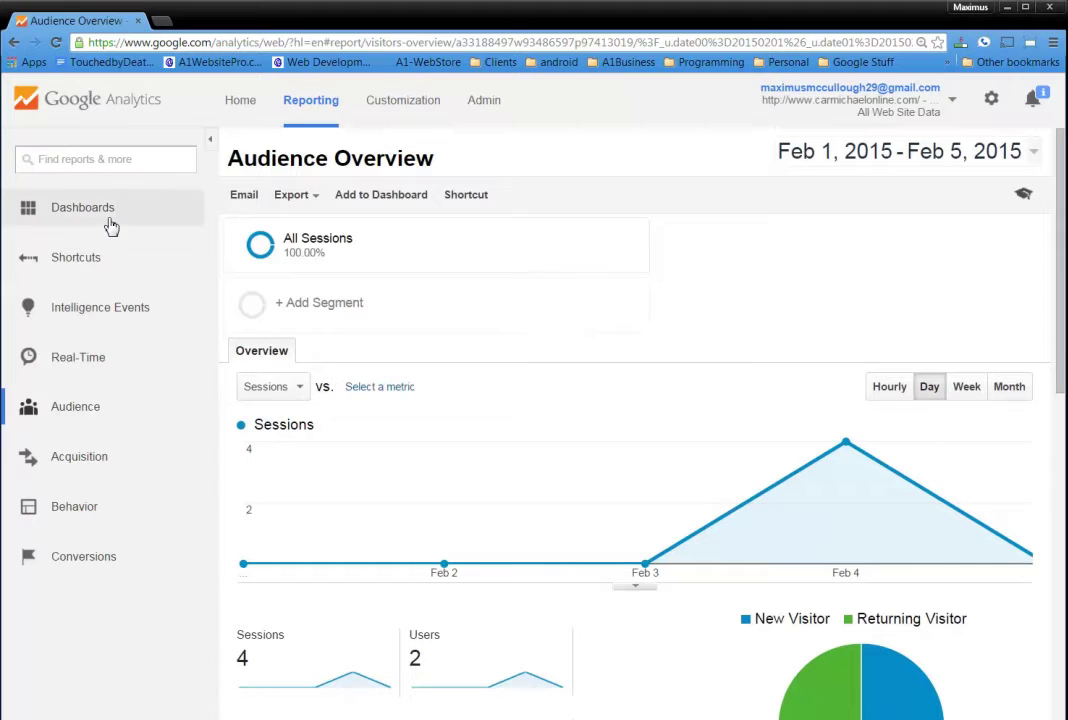
Step: Open Real-Time > Overview to see the 1 active desktop user viewing /promotions/
{"action": "left_click", "coordinate": [80, 220]}
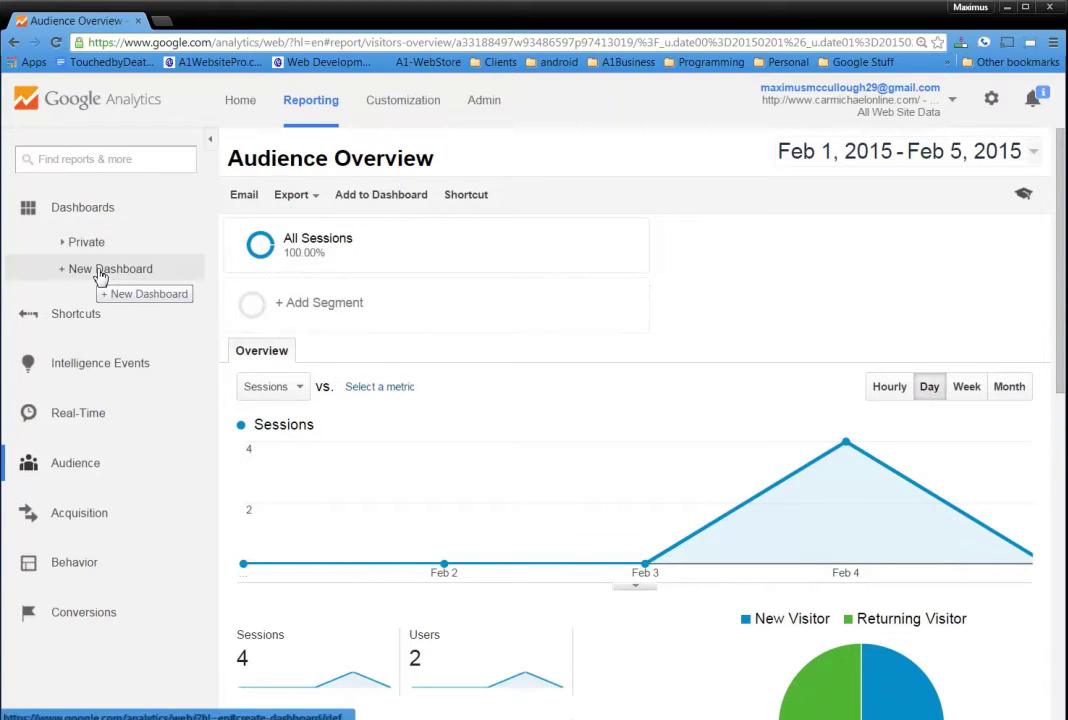
{"action": "left_click", "coordinate": [50, 215]}
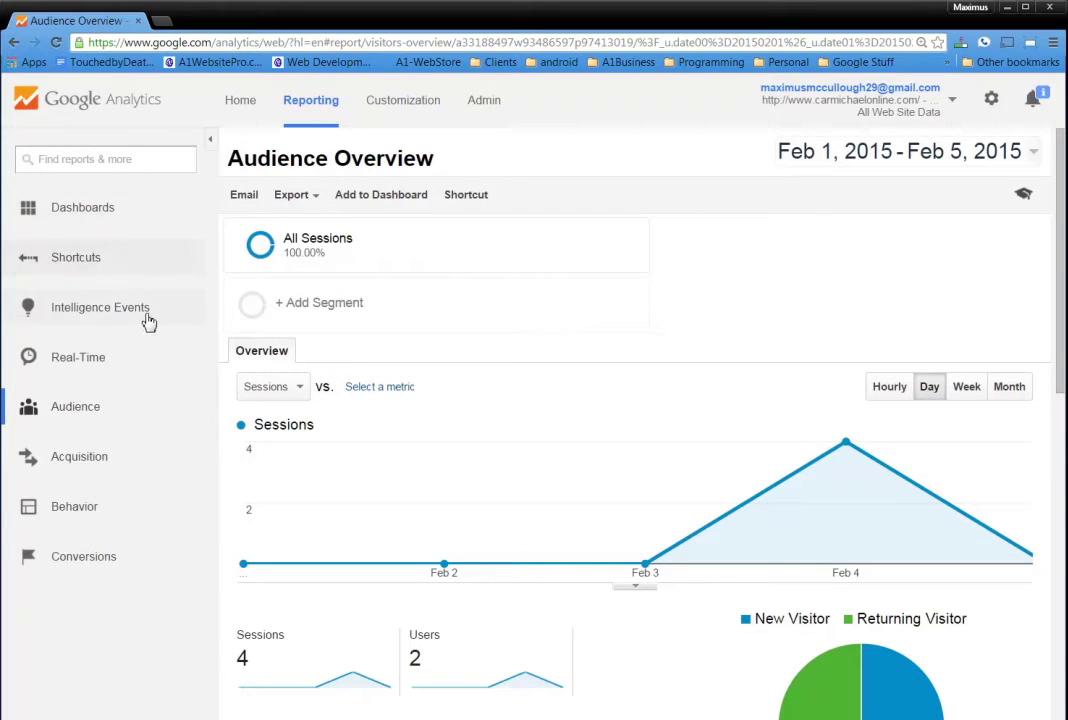
{"action": "left_click", "coordinate": [89, 372]}
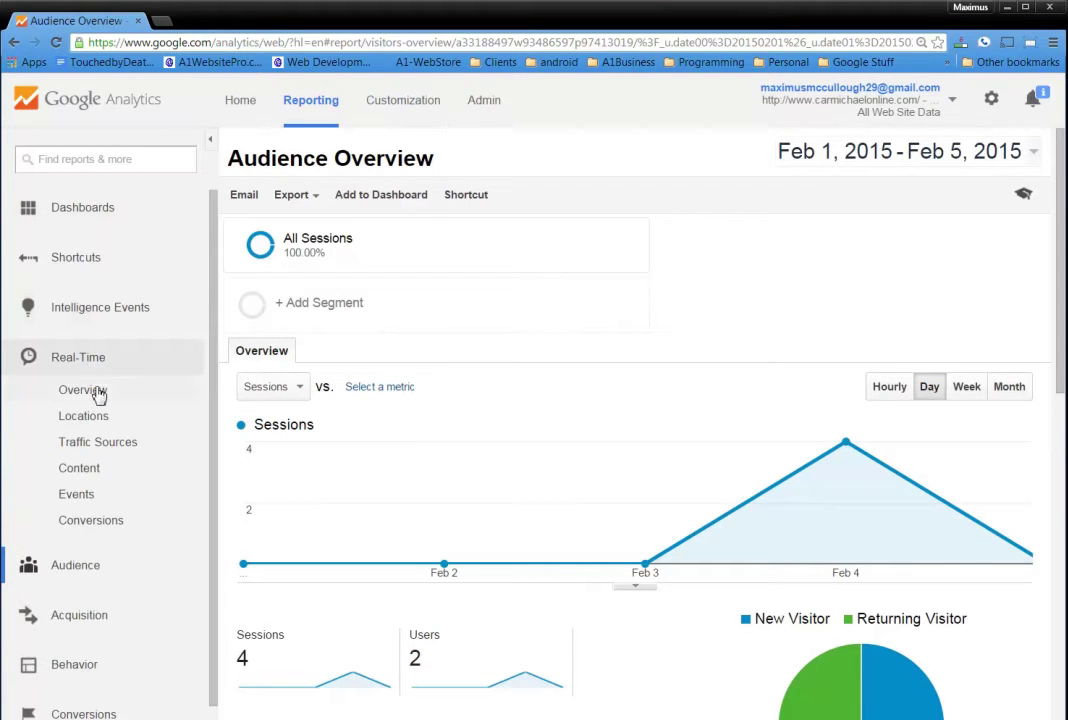
{"action": "left_click", "coordinate": [66, 393]}
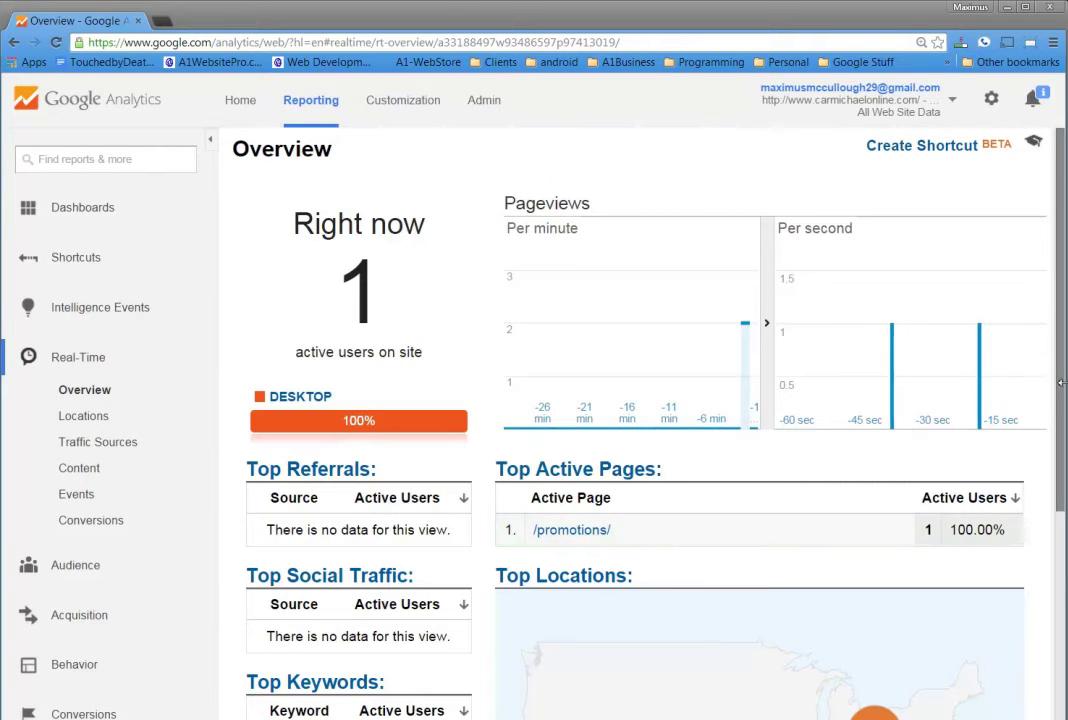
{"action": "left_click_drag", "start_coordinate": [1064, 390], "coordinate": [1062, 466]}
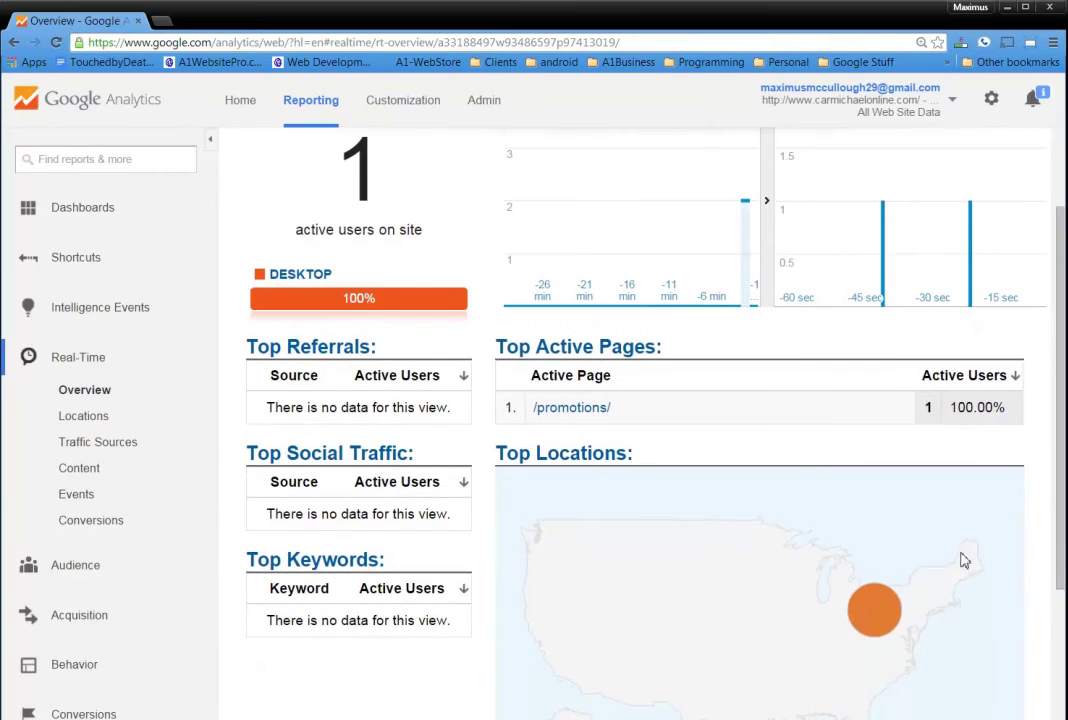
{"action": "mouse_move", "coordinate": [873, 615]}
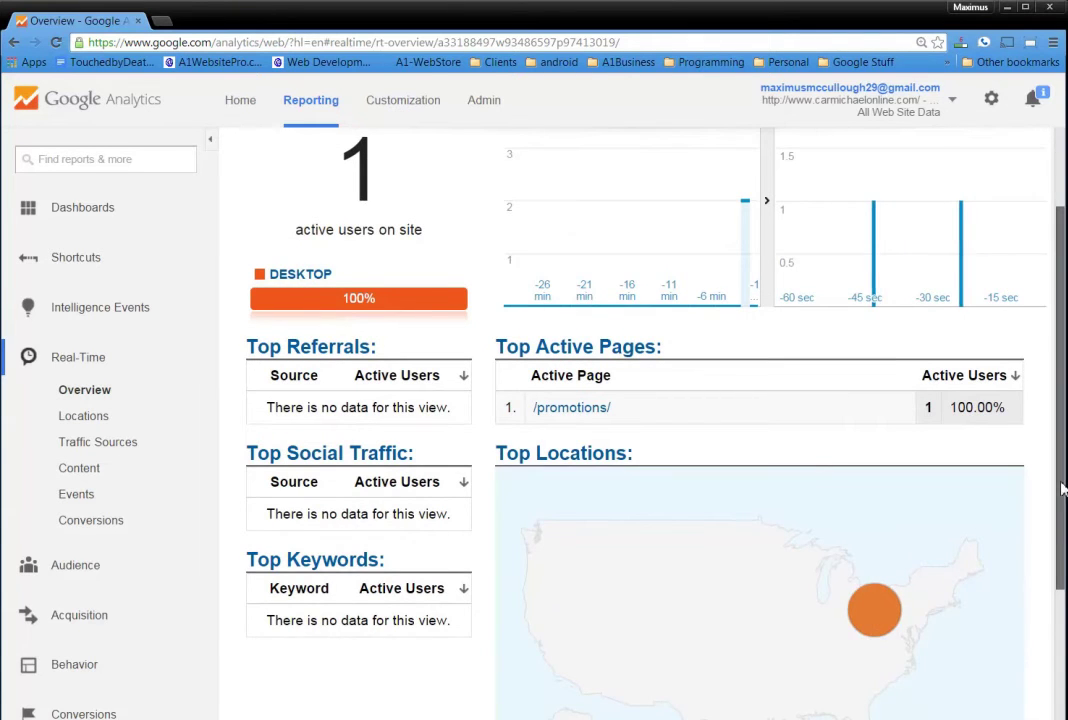
{"action": "left_click_drag", "start_coordinate": [1066, 476], "coordinate": [1065, 430]}
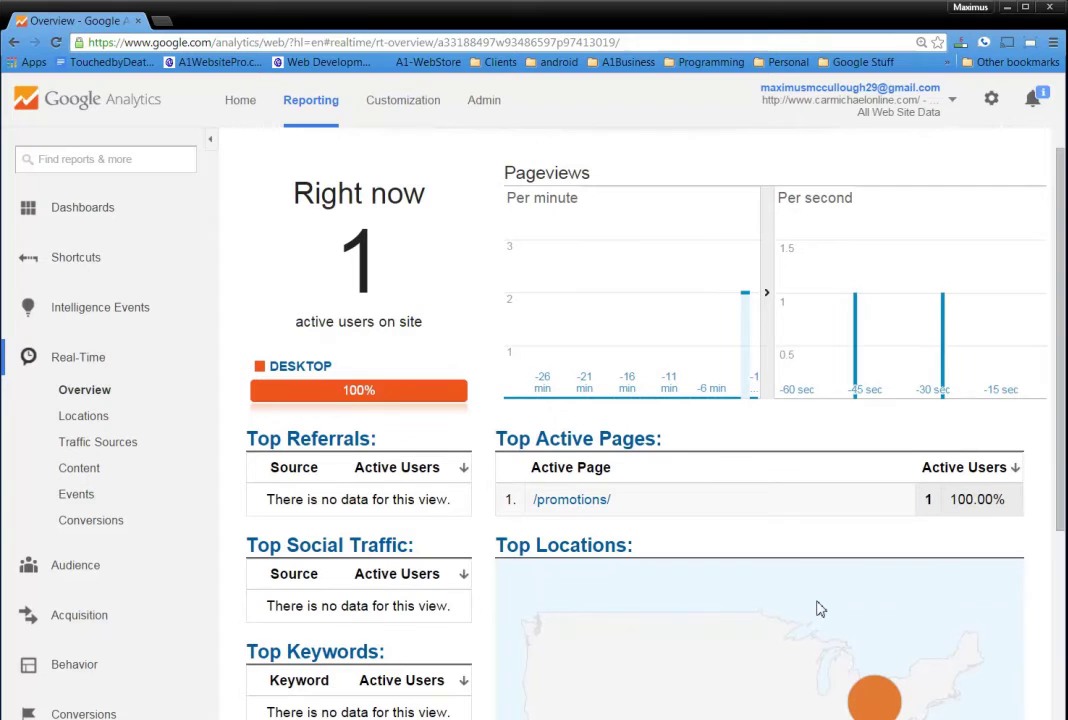
Step: Open Real-Time Locations and filter it to United States, showing Boardman
{"action": "left_click", "coordinate": [86, 420]}
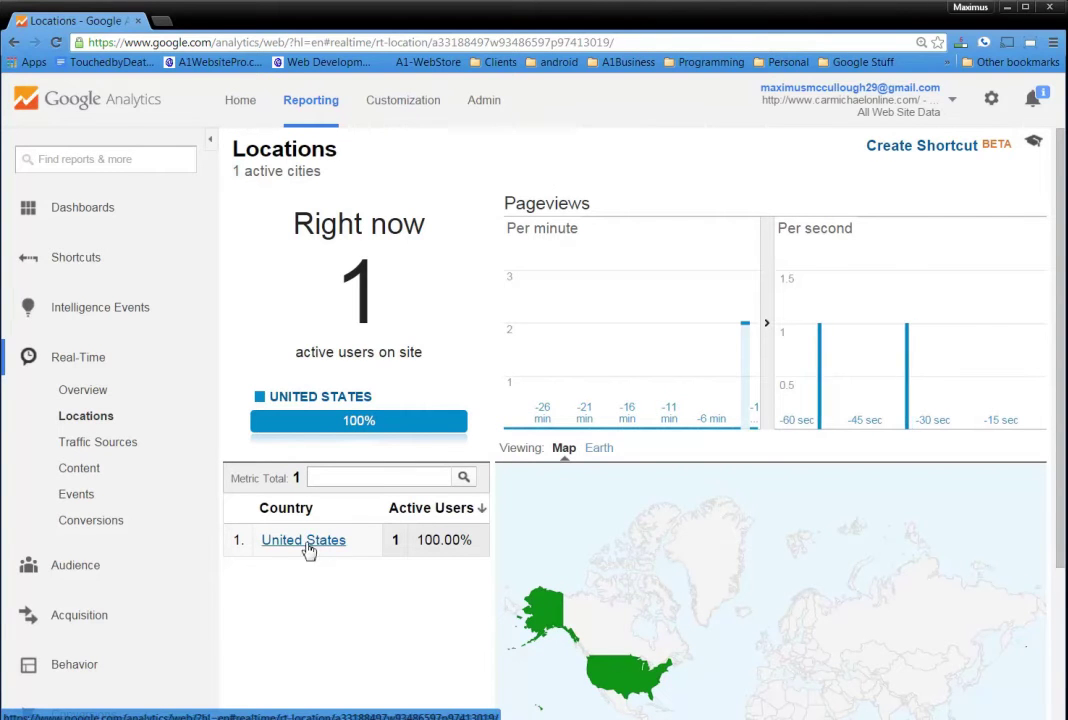
{"action": "left_click", "coordinate": [300, 545]}
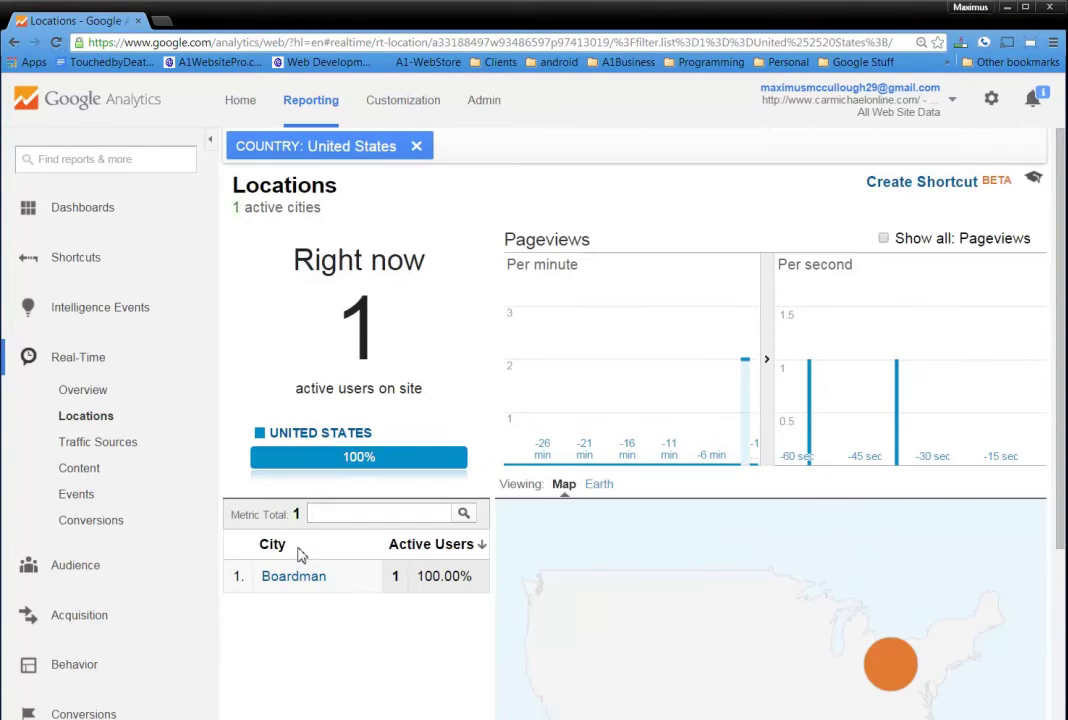
{"action": "scroll", "coordinate": [400, 575], "scroll_direction": "down", "scroll_amount": 1}
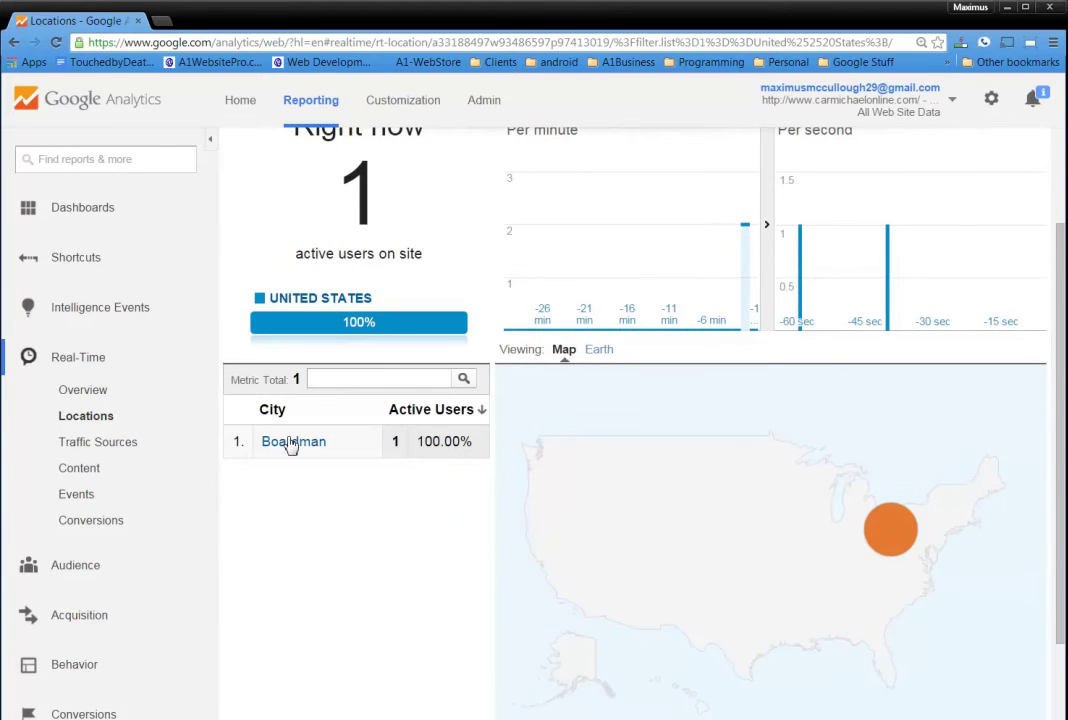
{"action": "mouse_move", "coordinate": [896, 541]}
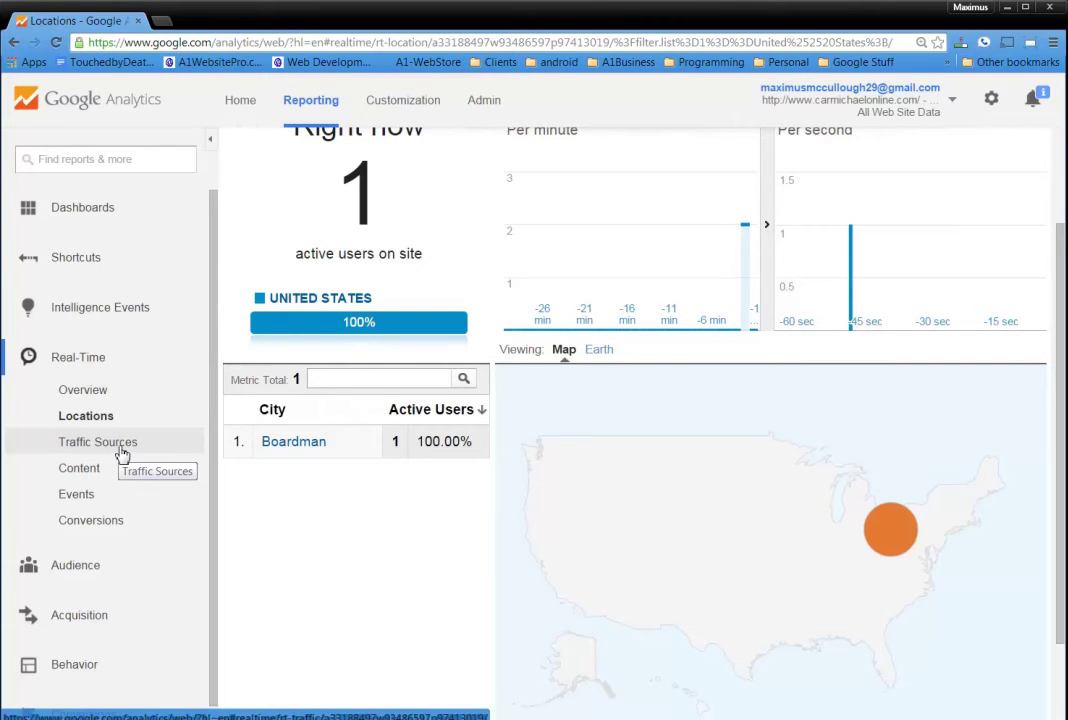
Step: View Real-Time Traffic Sources, Content, Events and Conversions, then collapse the Real-Time group
{"action": "left_click", "coordinate": [121, 453]}
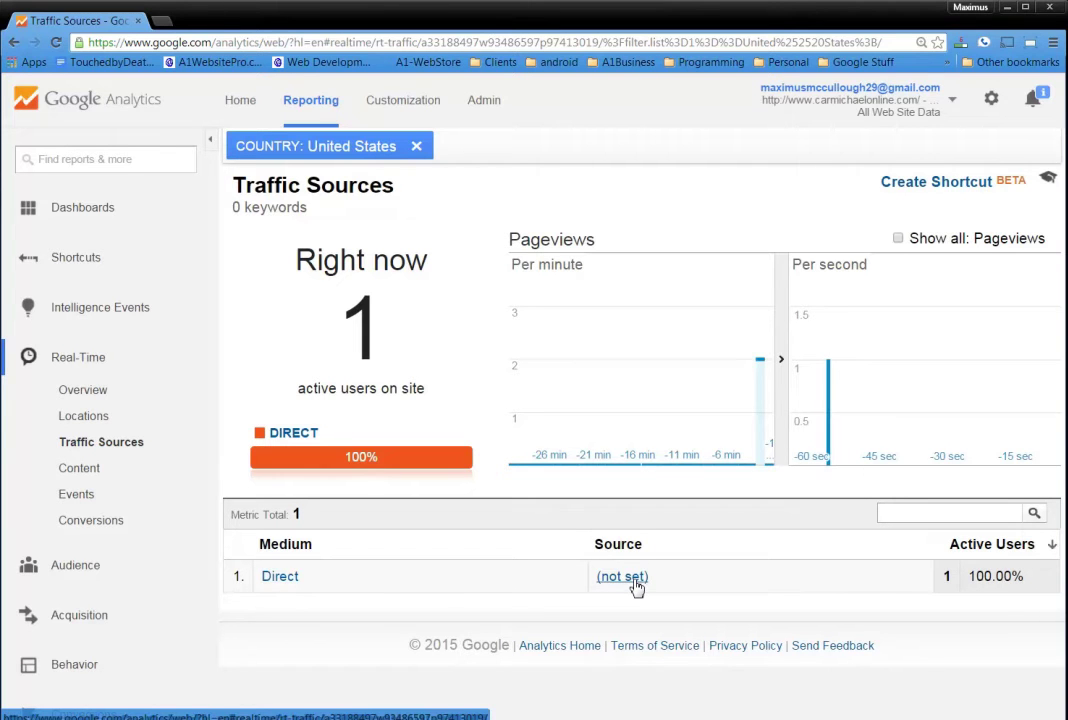
{"action": "left_click", "coordinate": [80, 470]}
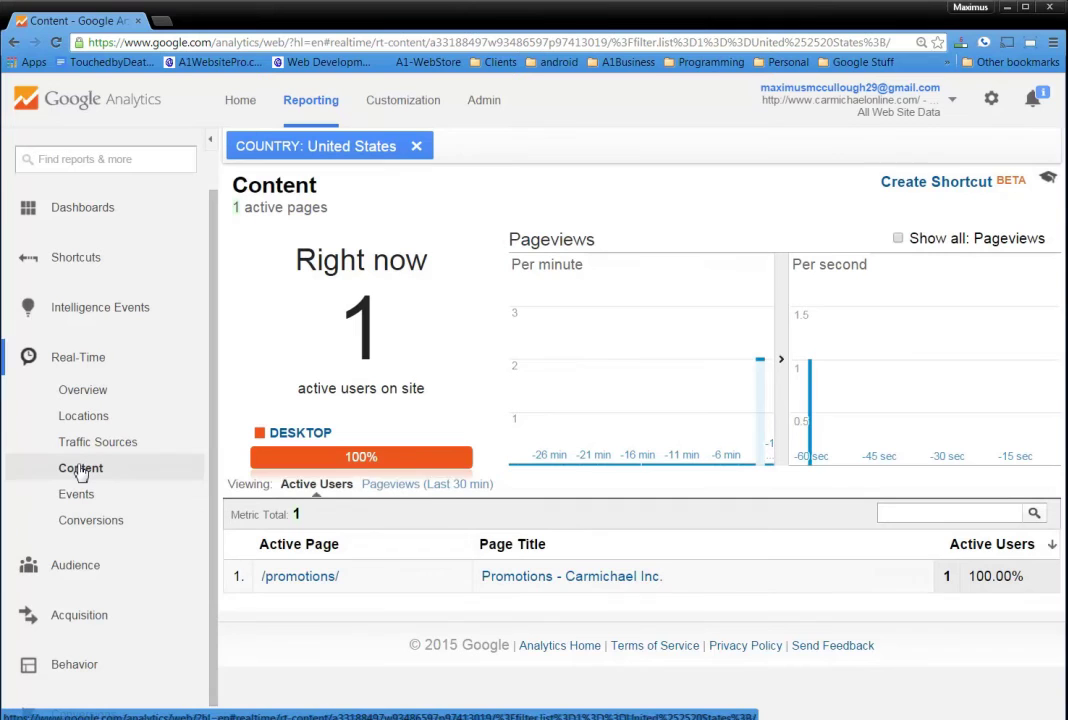
{"action": "left_click", "coordinate": [79, 497]}
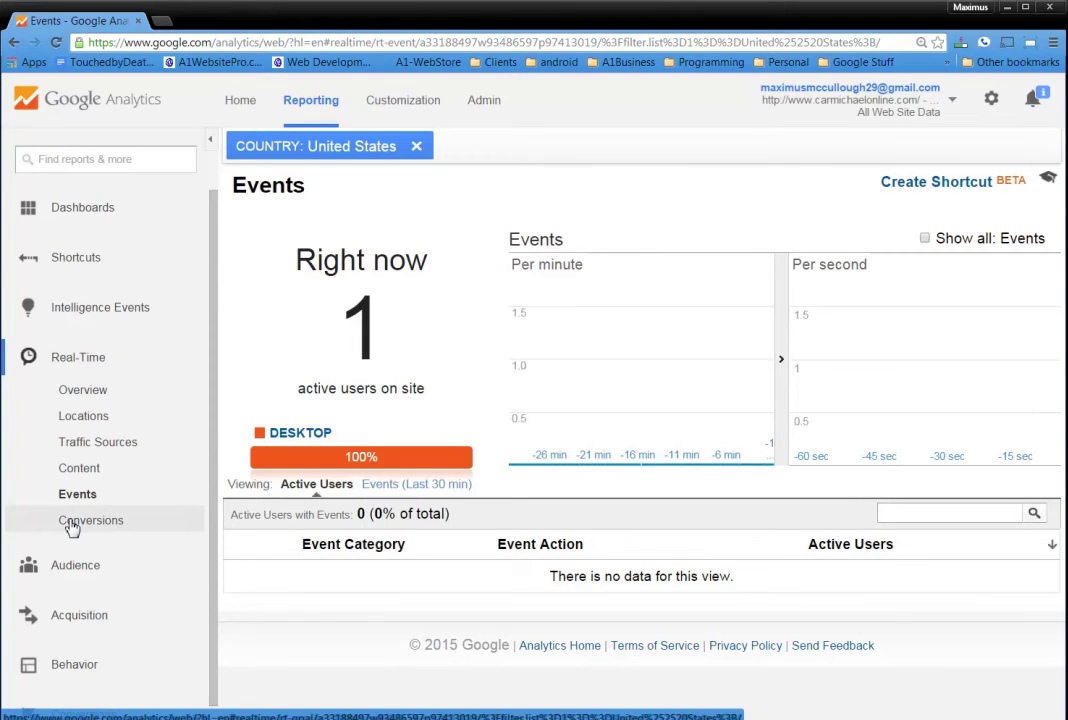
{"action": "left_click", "coordinate": [71, 522]}
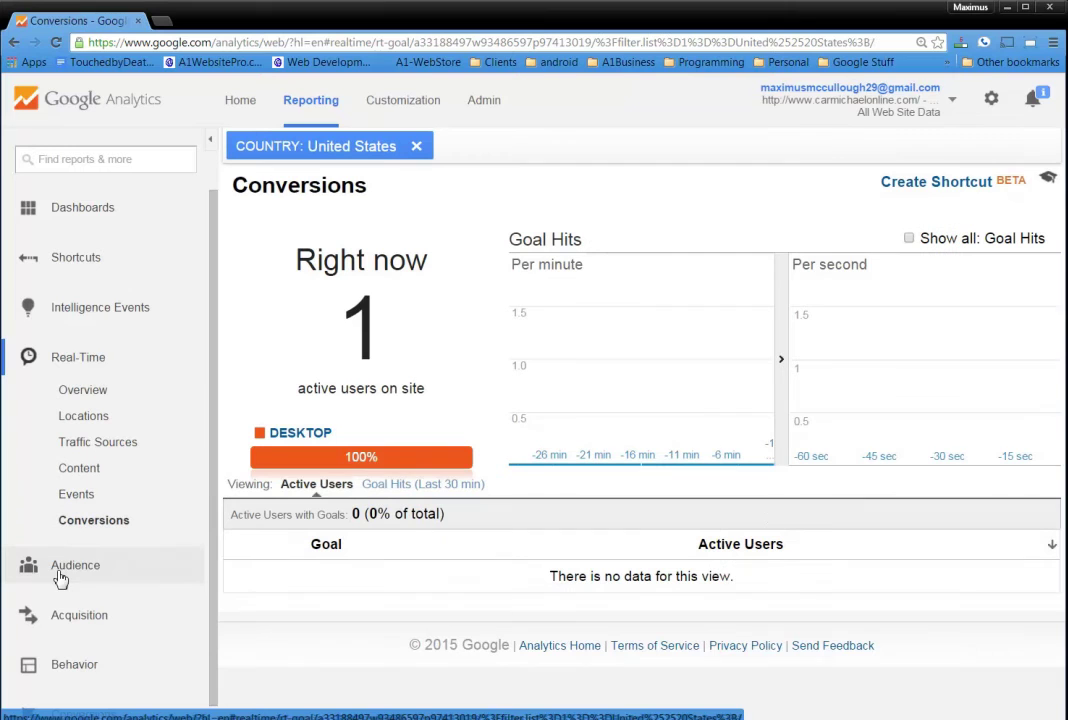
{"action": "left_click", "coordinate": [91, 363]}
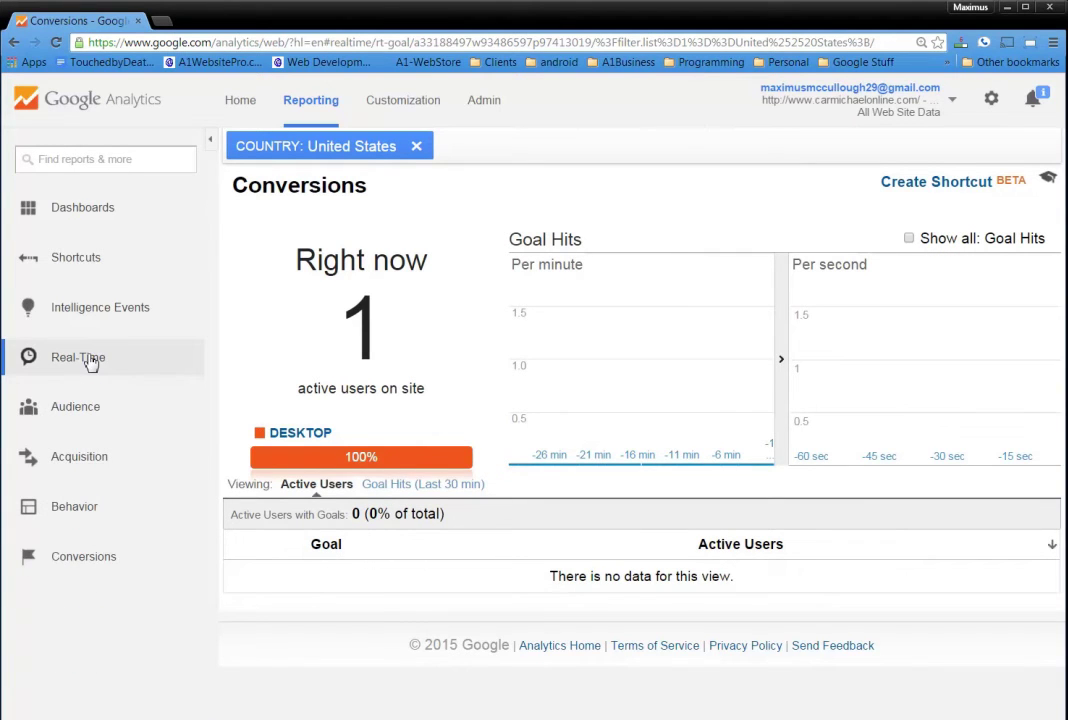
{"action": "left_click", "coordinate": [76, 408]}
{"action": "left_click", "coordinate": [63, 468]}
{"action": "left_click", "coordinate": [63, 497]}
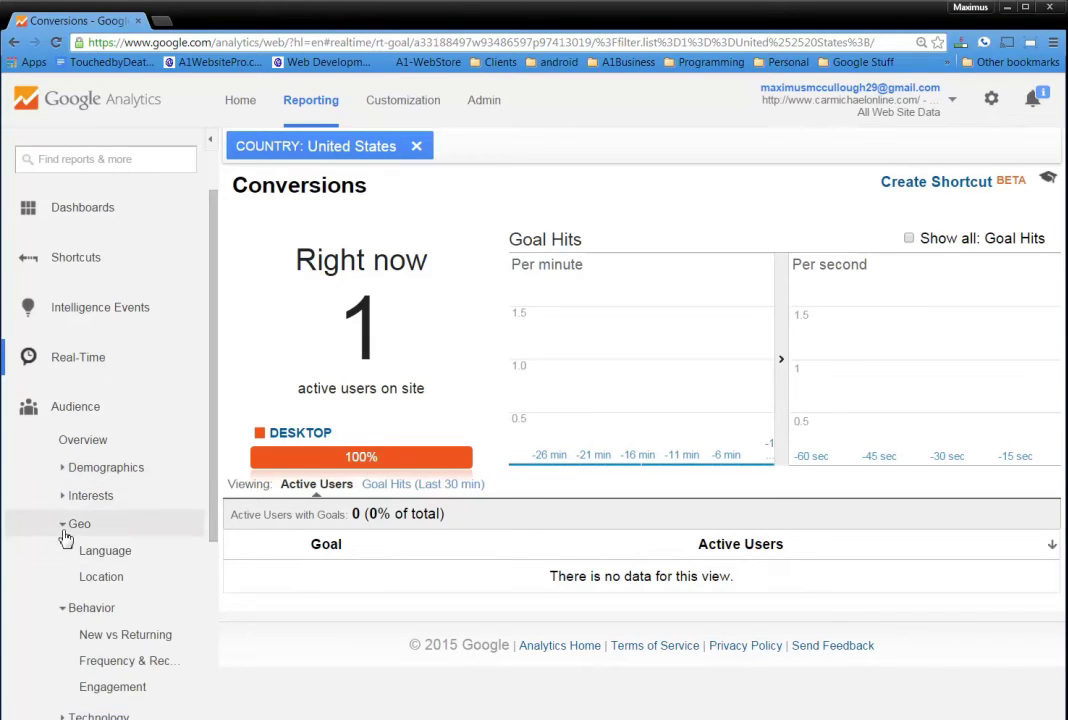
{"action": "left_click", "coordinate": [64, 532]}
{"action": "left_click", "coordinate": [63, 552]}
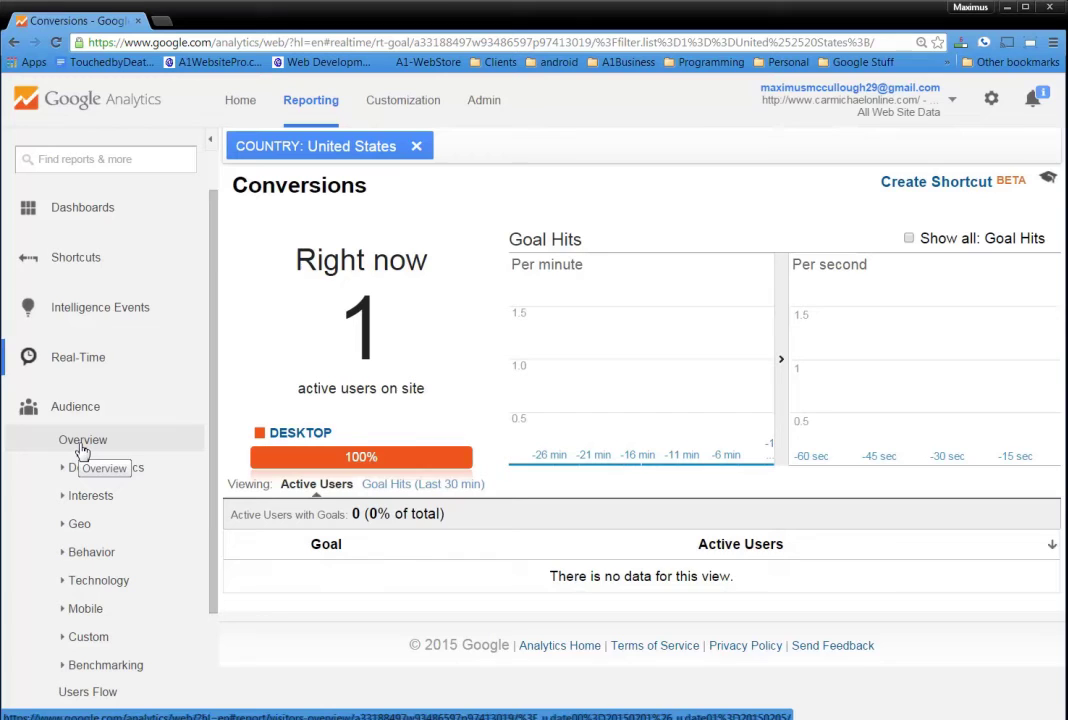
{"action": "left_click", "coordinate": [82, 447]}
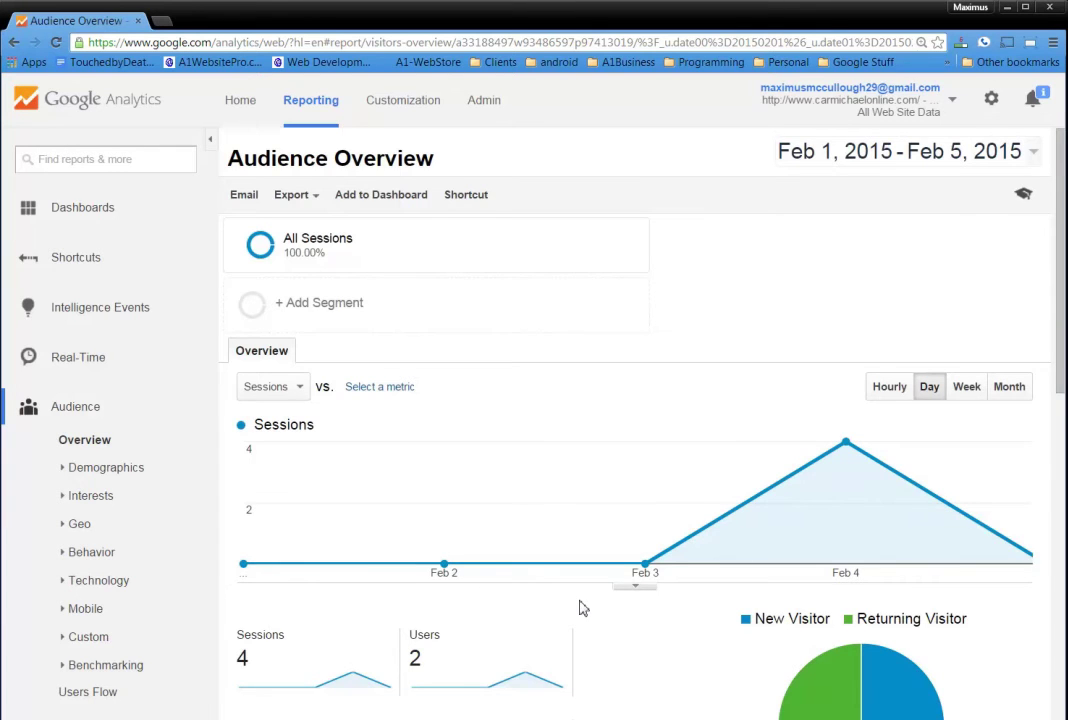
{"action": "scroll", "coordinate": [581, 606], "scroll_direction": "down", "scroll_amount": 2}
{"action": "scroll", "coordinate": [581, 604], "scroll_direction": "down", "scroll_amount": 1}
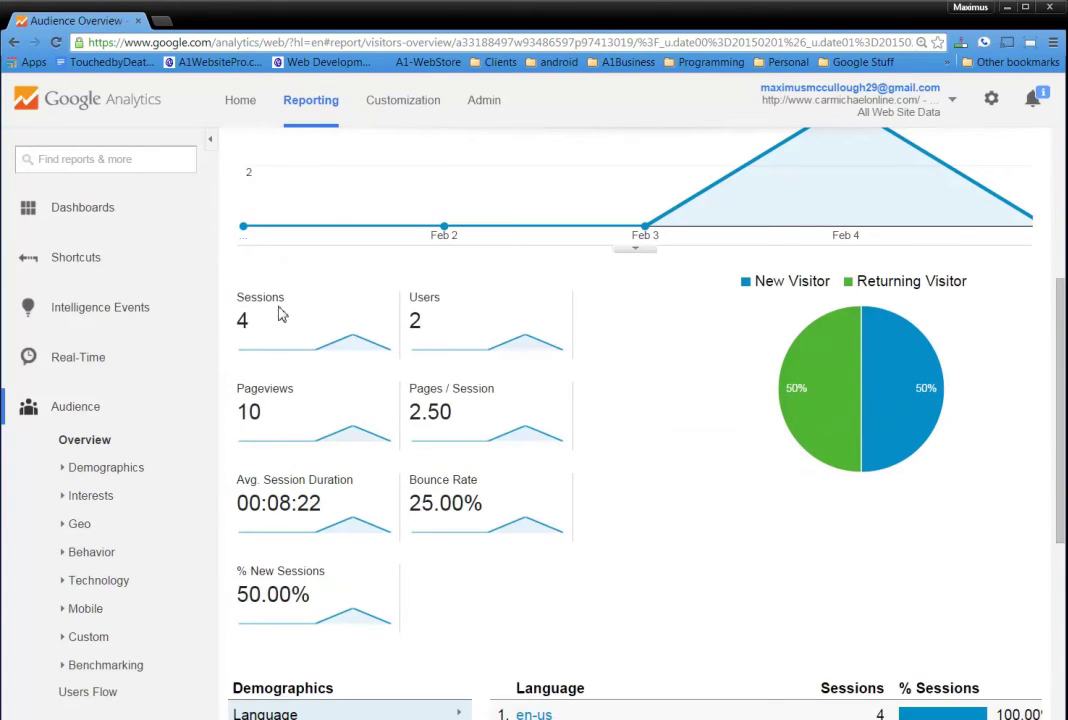
{"action": "mouse_move", "coordinate": [265, 387]}
{"action": "left_click_drag", "start_coordinate": [410, 391], "coordinate": [472, 427]}
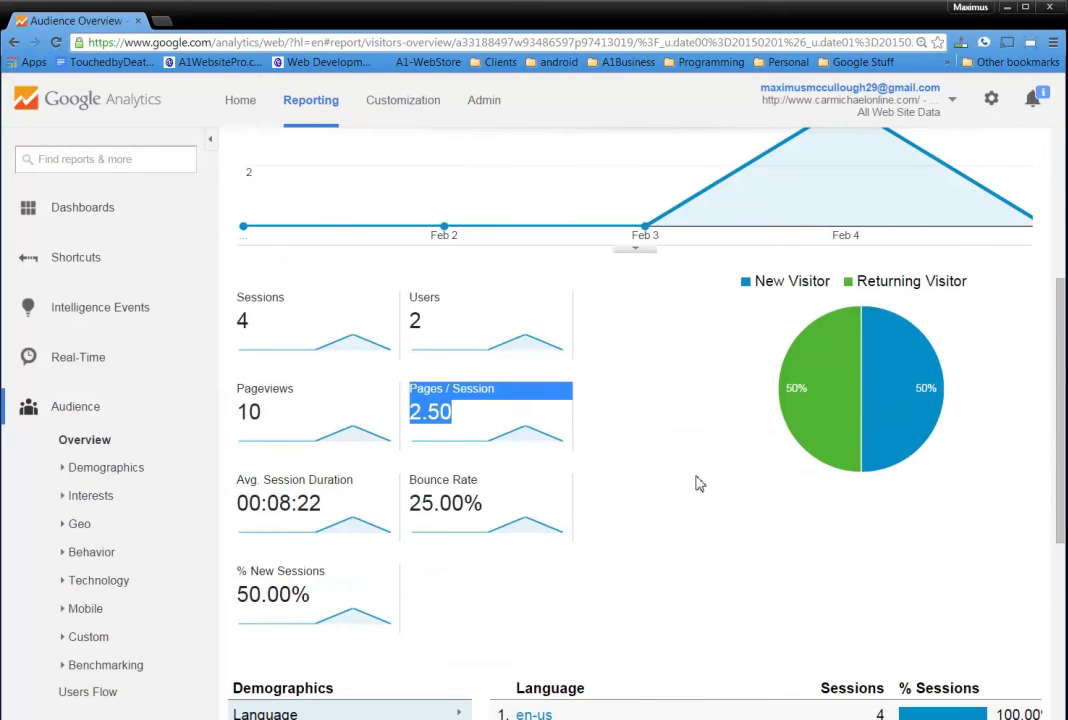
{"action": "scroll", "coordinate": [697, 483], "scroll_direction": "down", "scroll_amount": 2}
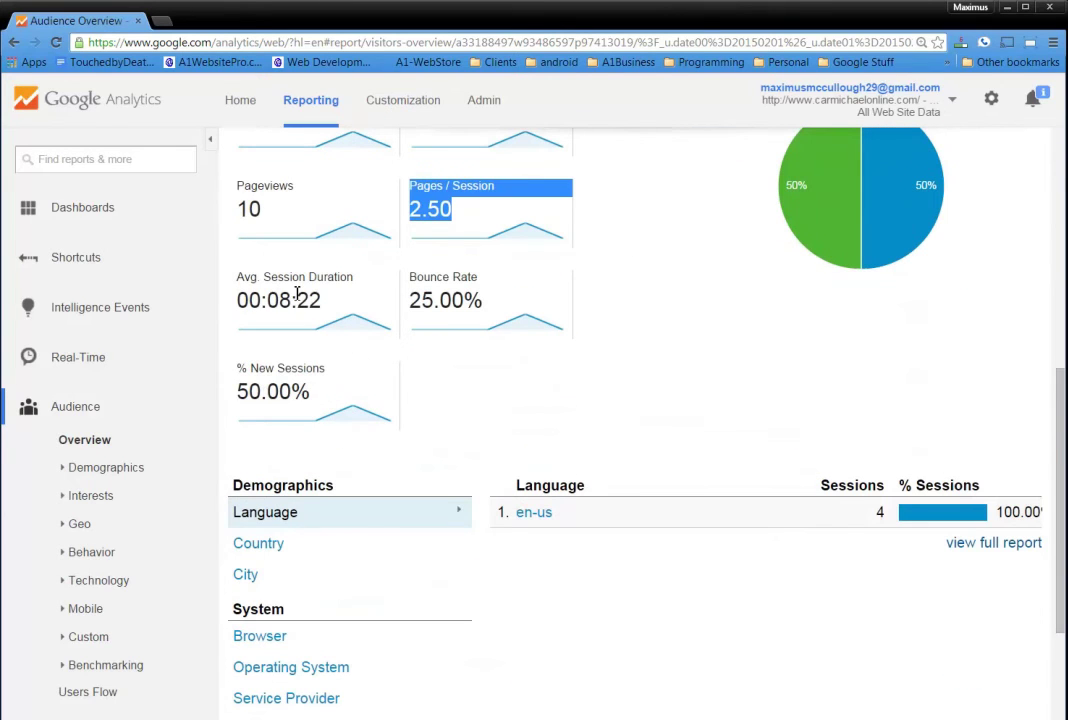
{"action": "left_click_drag", "start_coordinate": [272, 300], "coordinate": [322, 300]}
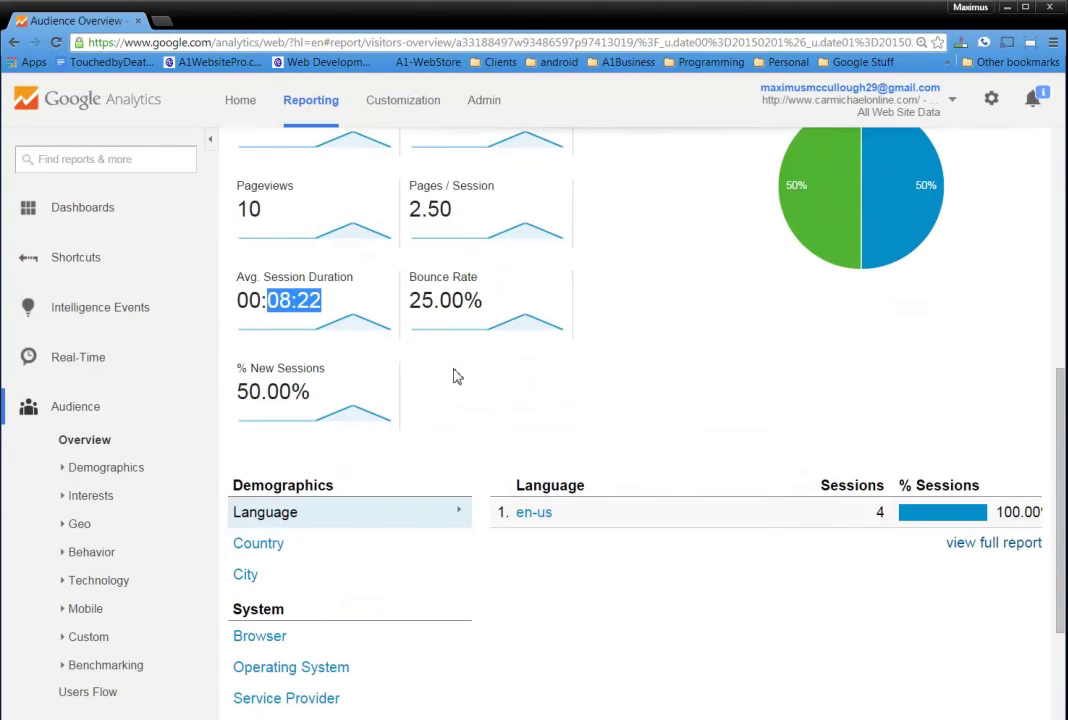
{"action": "scroll", "coordinate": [457, 376], "scroll_direction": "down", "scroll_amount": 2}
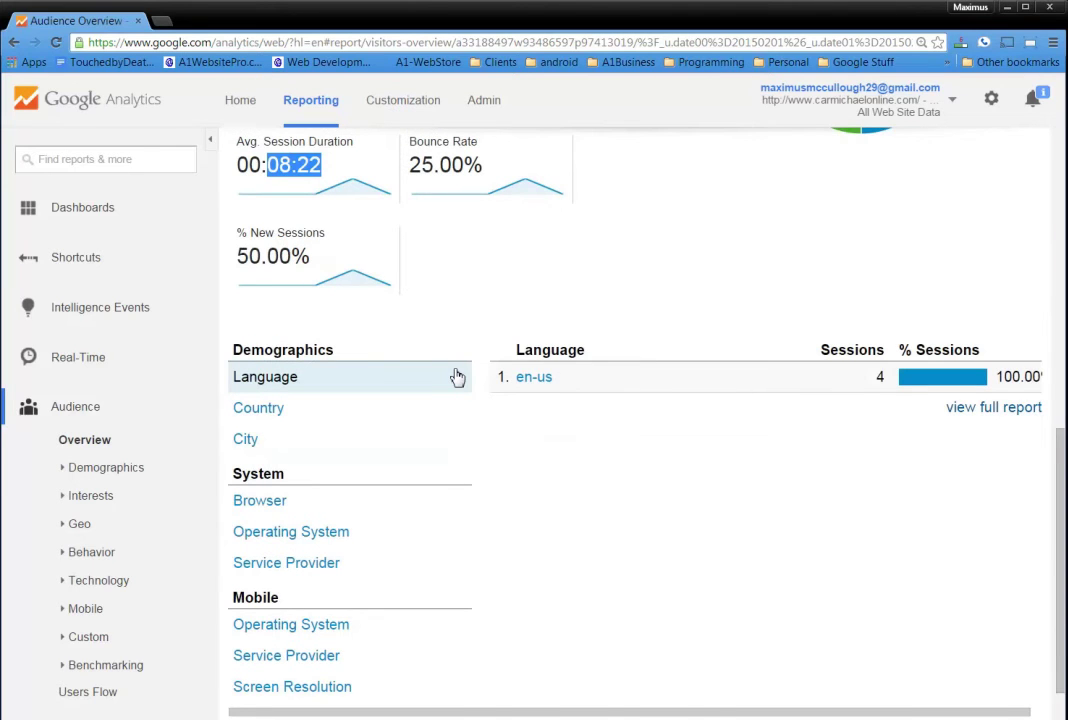
{"action": "scroll", "coordinate": [457, 376], "scroll_direction": "down", "scroll_amount": 1}
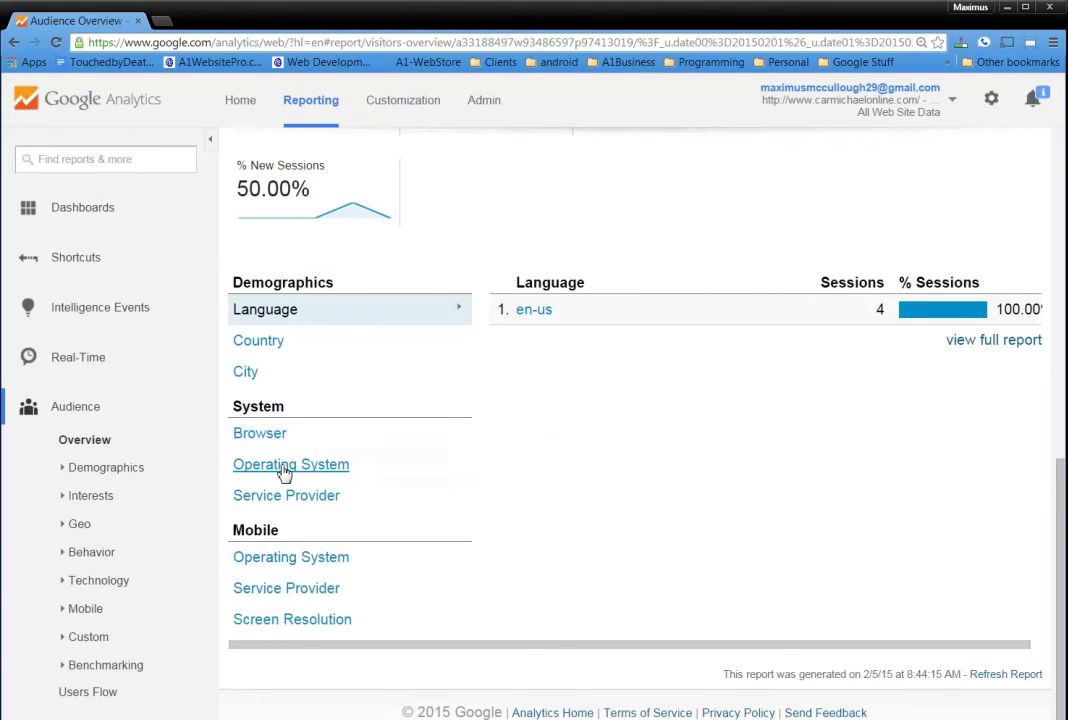
Step: Switch the Audience breakdown through Operating System views to Service Provider
{"action": "left_click", "coordinate": [314, 466]}
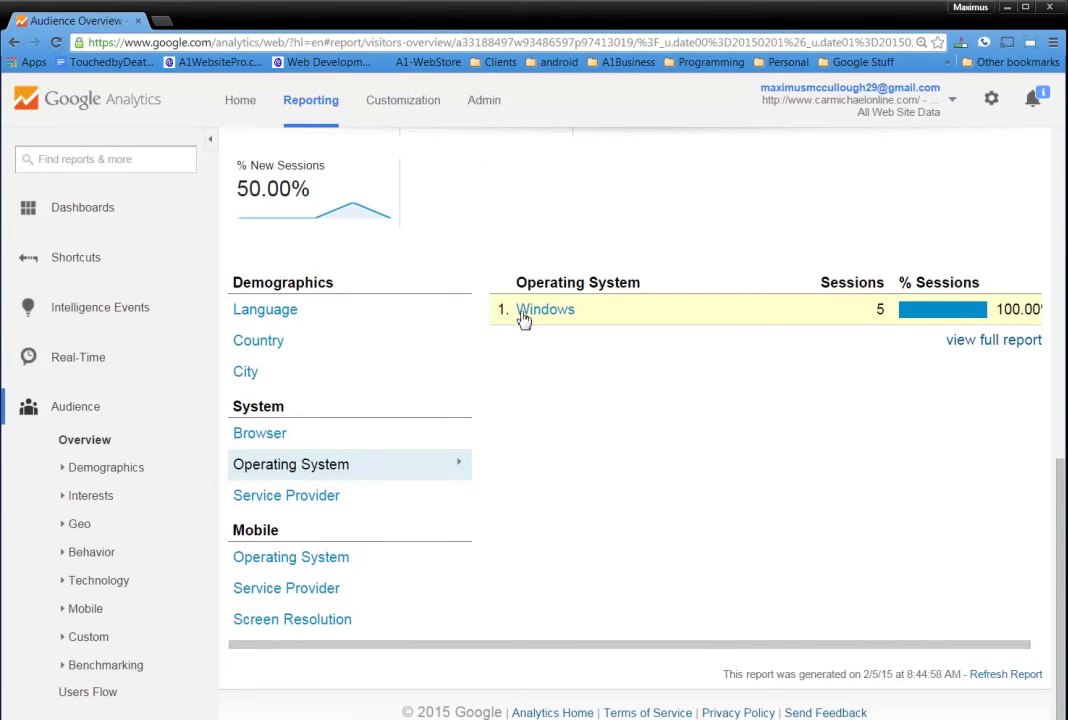
{"action": "left_click", "coordinate": [281, 558]}
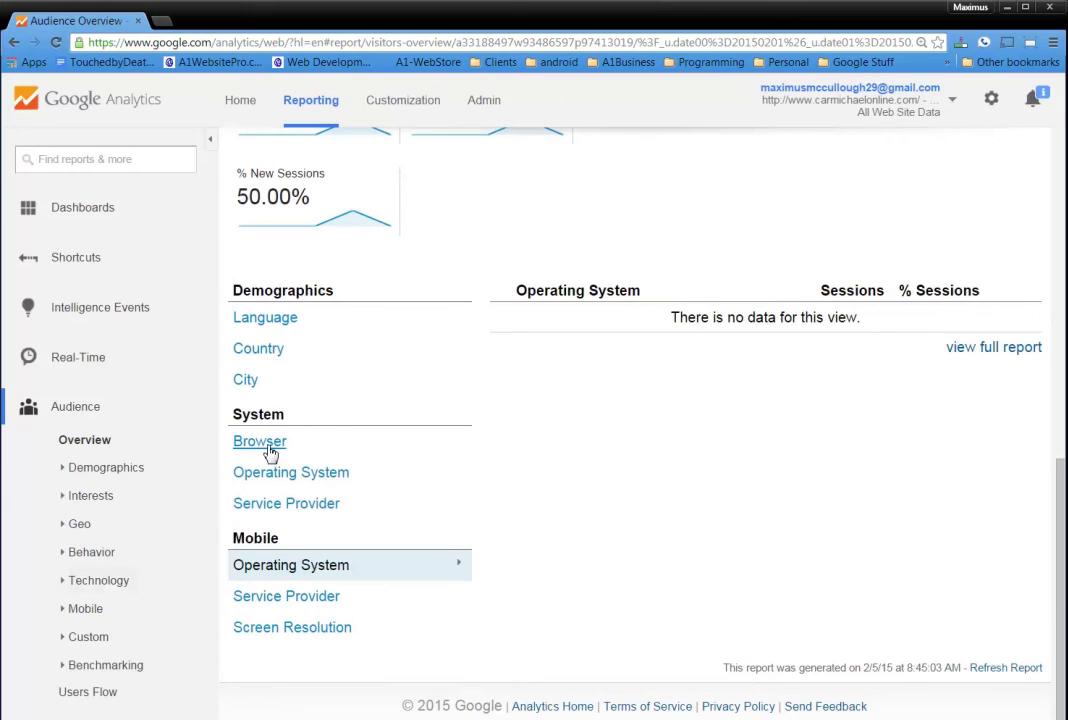
{"action": "left_click", "coordinate": [268, 484]}
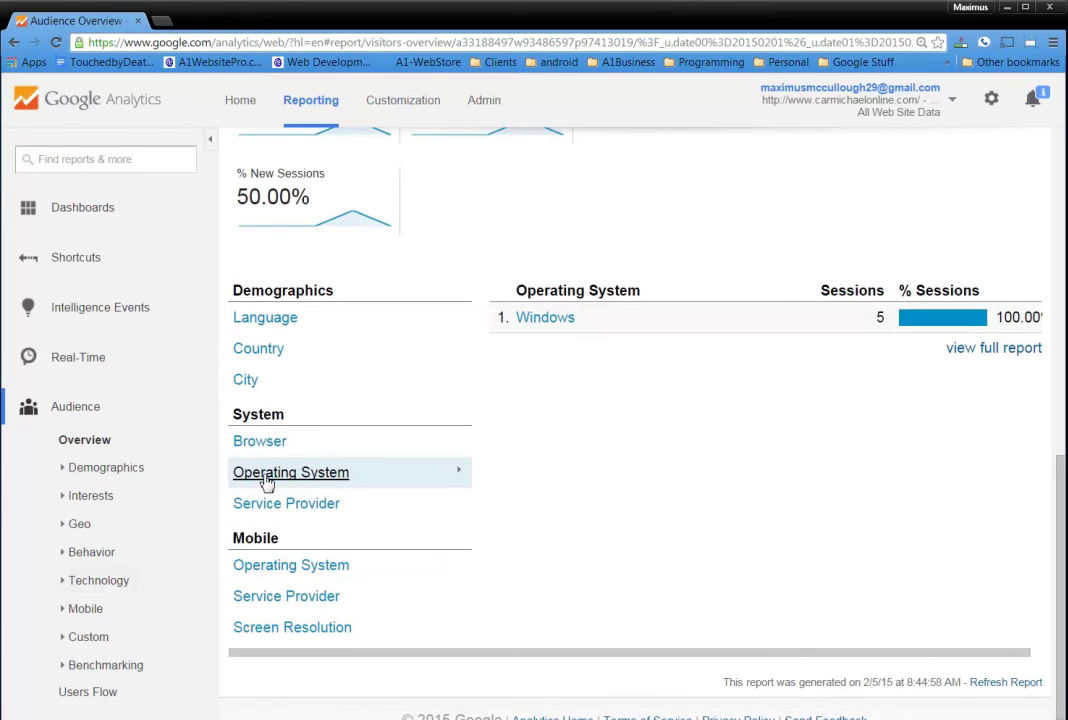
{"action": "left_click", "coordinate": [270, 505]}
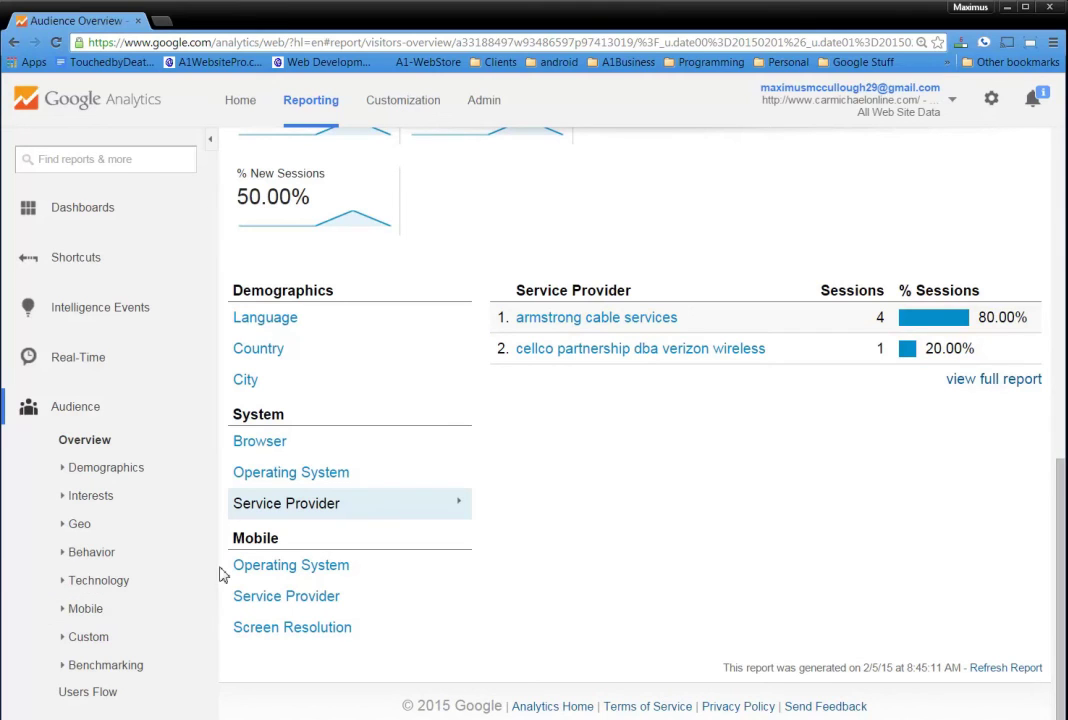
Step: Collapse Audience and Acquisition in the sidebar and expand the Behavior reports group
{"action": "left_click", "coordinate": [70, 416]}
{"action": "left_click", "coordinate": [63, 456]}
{"action": "left_click", "coordinate": [63, 456]}
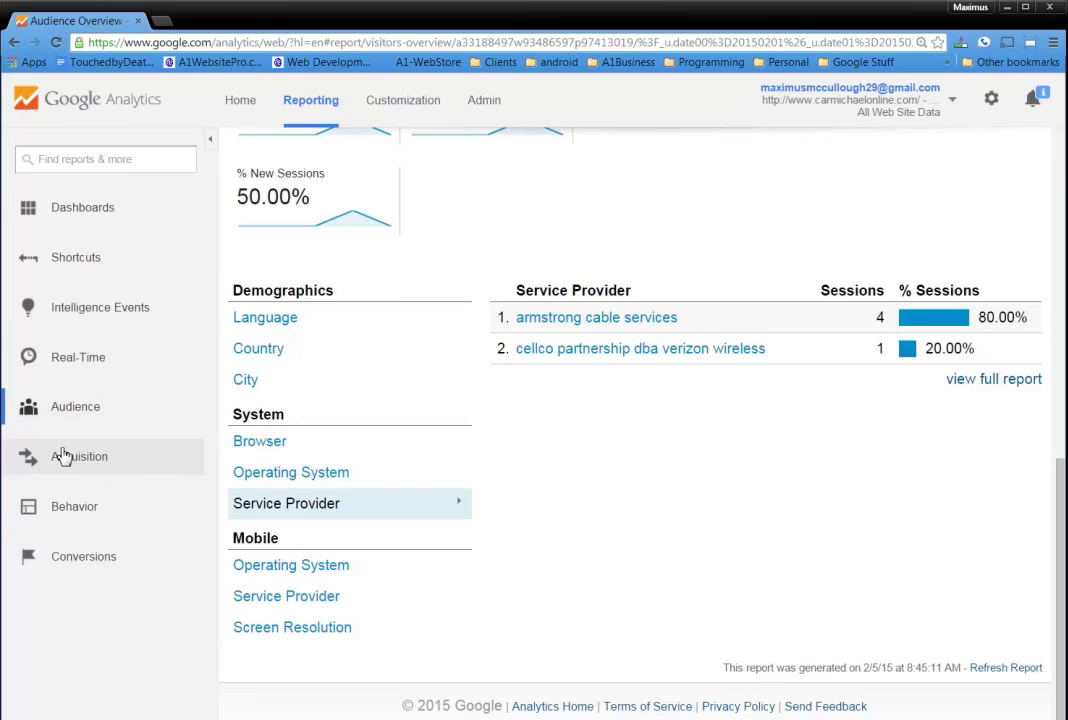
{"action": "left_click", "coordinate": [24, 506]}
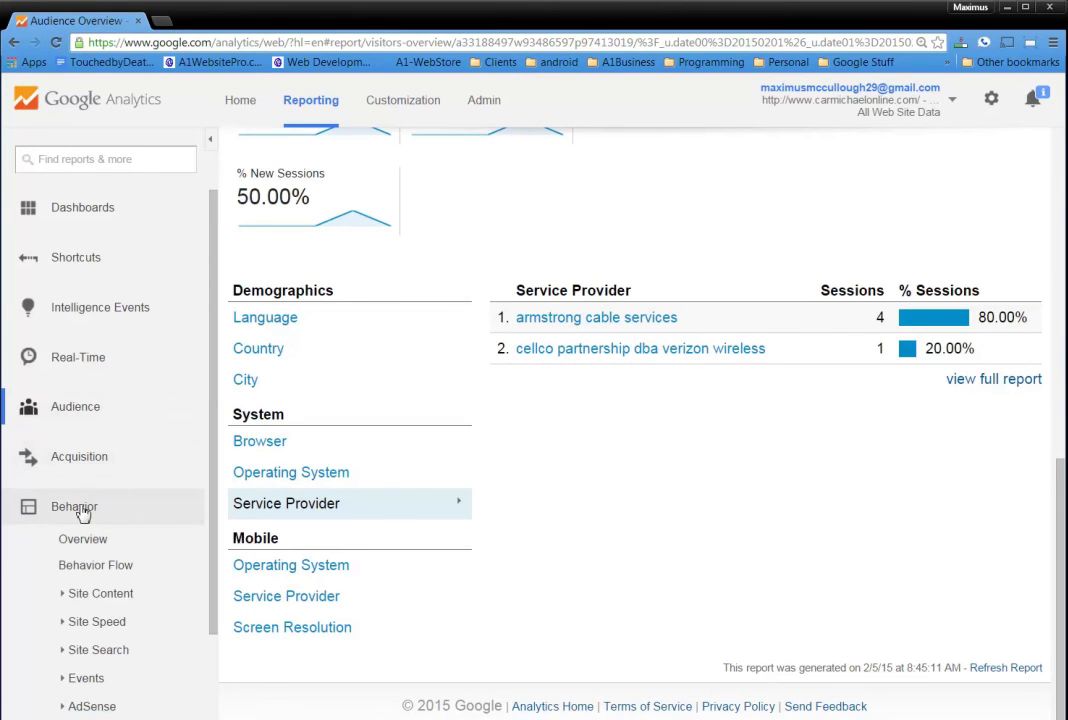
Step: Open Behavior > Site Content > All Pages and scroll to the pageviews table
{"action": "left_click", "coordinate": [103, 594]}
{"action": "left_click", "coordinate": [106, 621]}
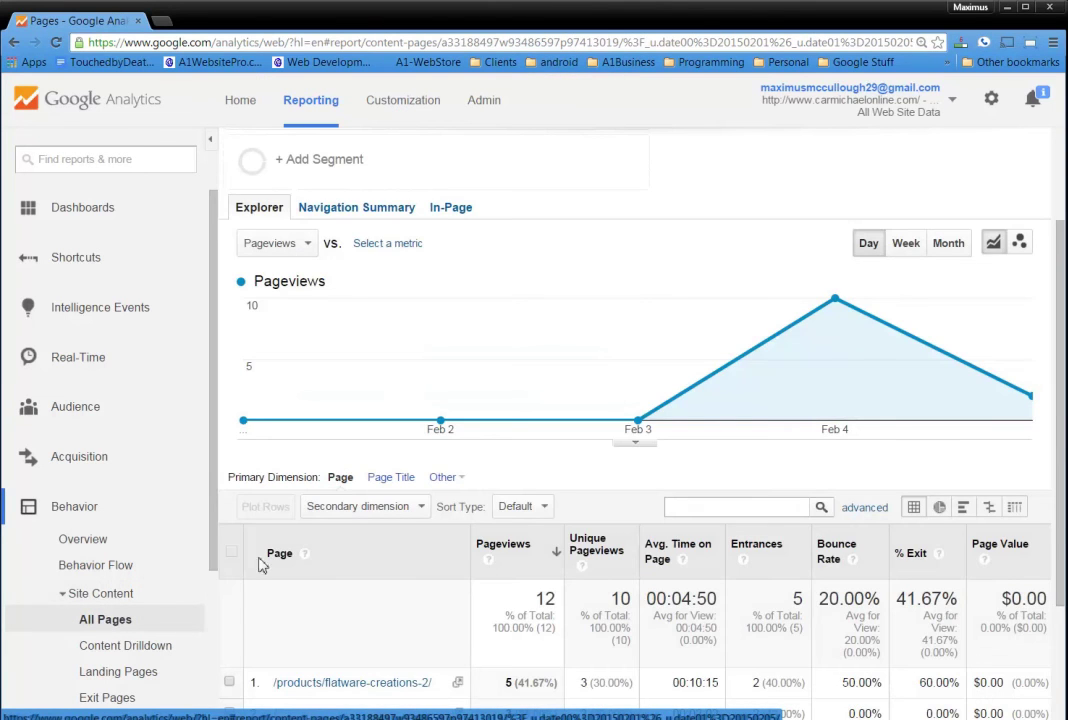
{"action": "scroll", "coordinate": [398, 508], "scroll_direction": "down", "scroll_amount": 3}
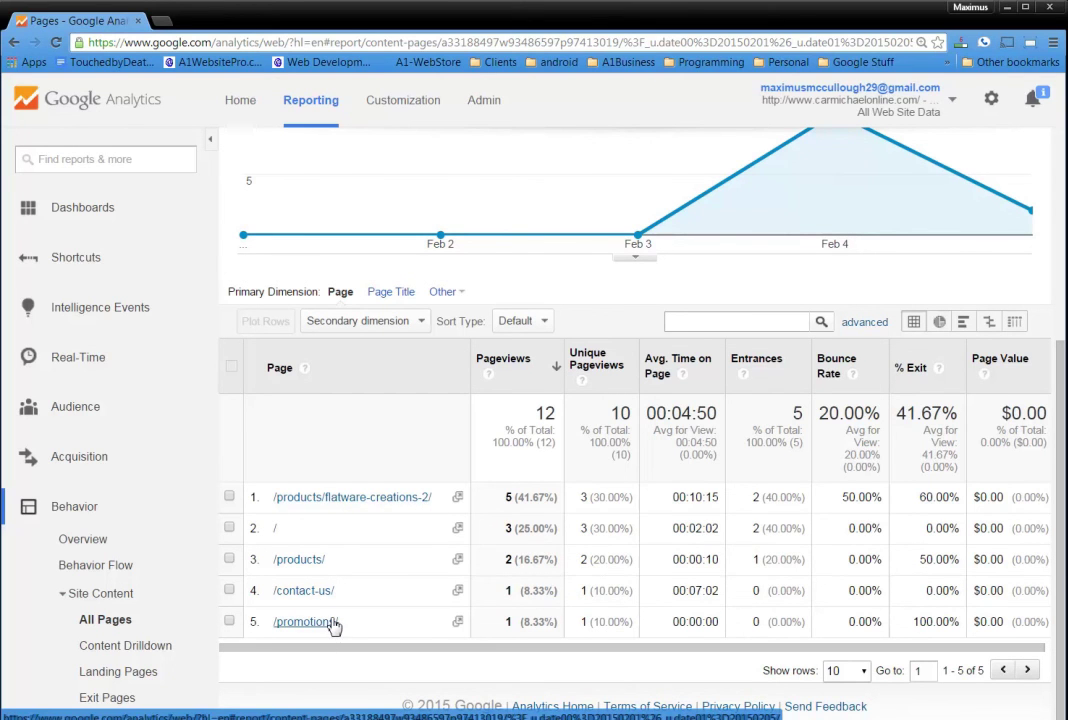
Step: Open Site Content > Landing Pages and scroll to its table of 3 landing pages
{"action": "left_click", "coordinate": [126, 679]}
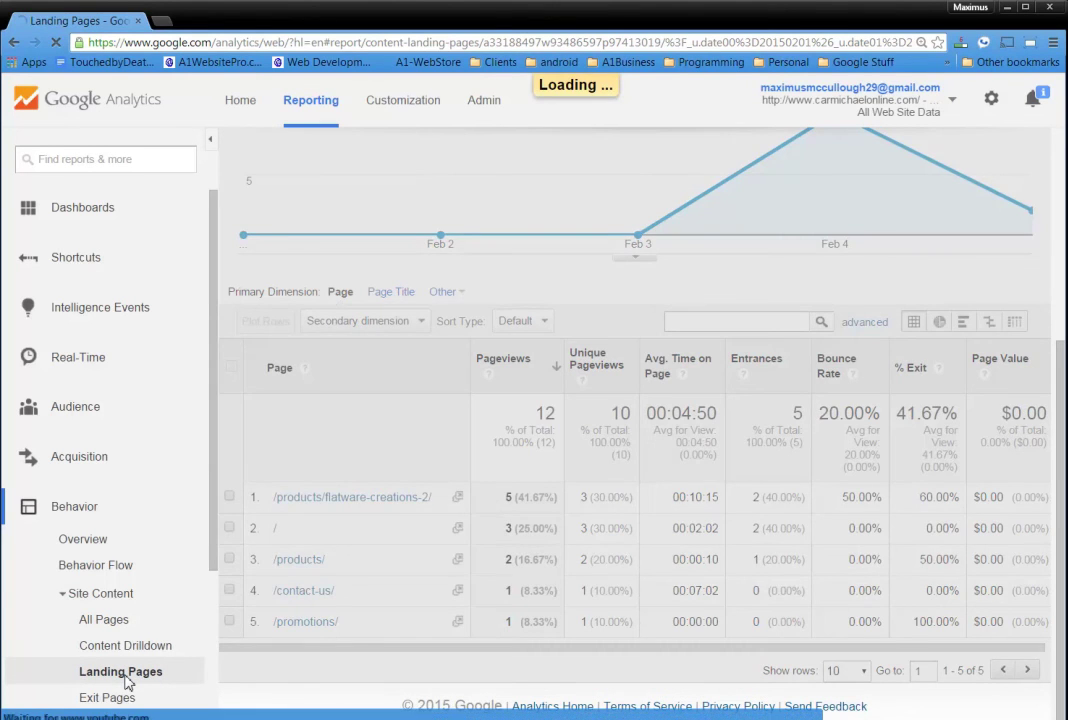
{"action": "scroll", "coordinate": [500, 482], "scroll_direction": "down", "scroll_amount": 4}
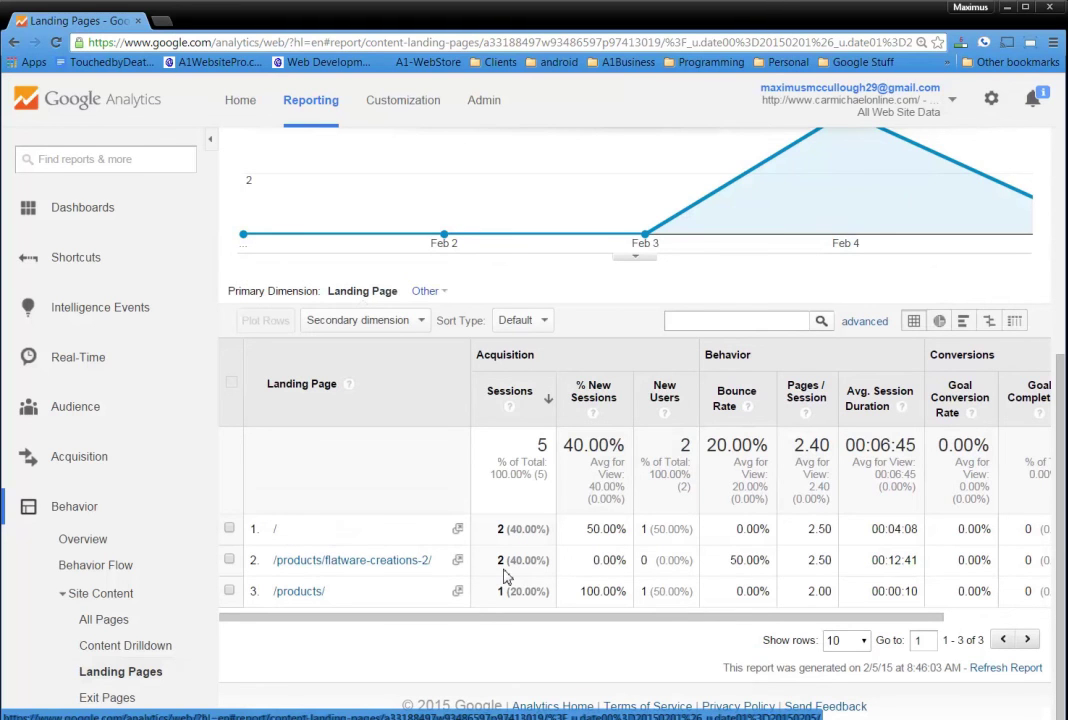
Step: Open Site Content > Exit Pages, review the table, collapse Behavior and check the date range
{"action": "left_click", "coordinate": [107, 699]}
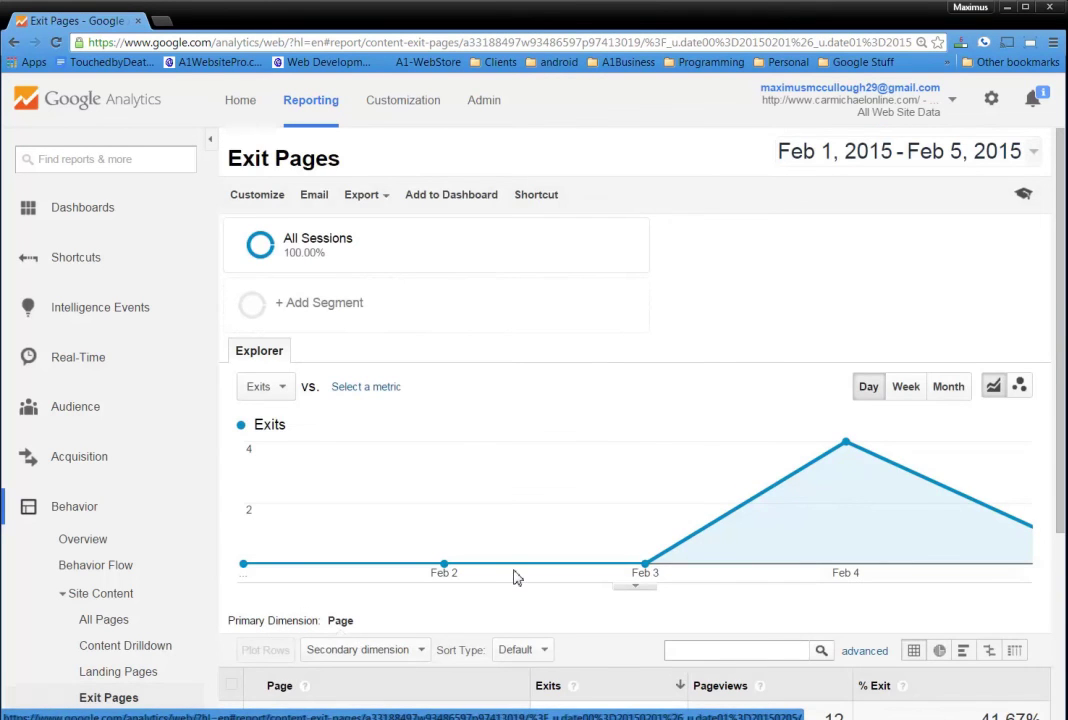
{"action": "scroll", "coordinate": [515, 577], "scroll_direction": "down", "scroll_amount": 3}
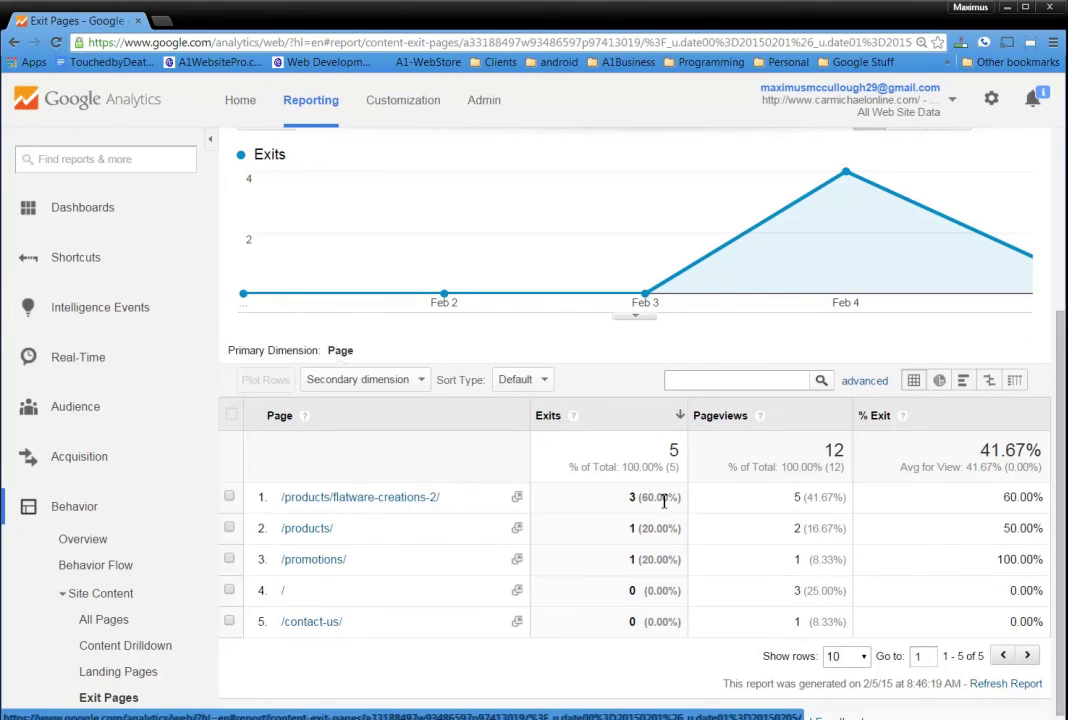
{"action": "left_click", "coordinate": [68, 506]}
{"action": "scroll", "coordinate": [586, 467], "scroll_direction": "up", "scroll_amount": 3}
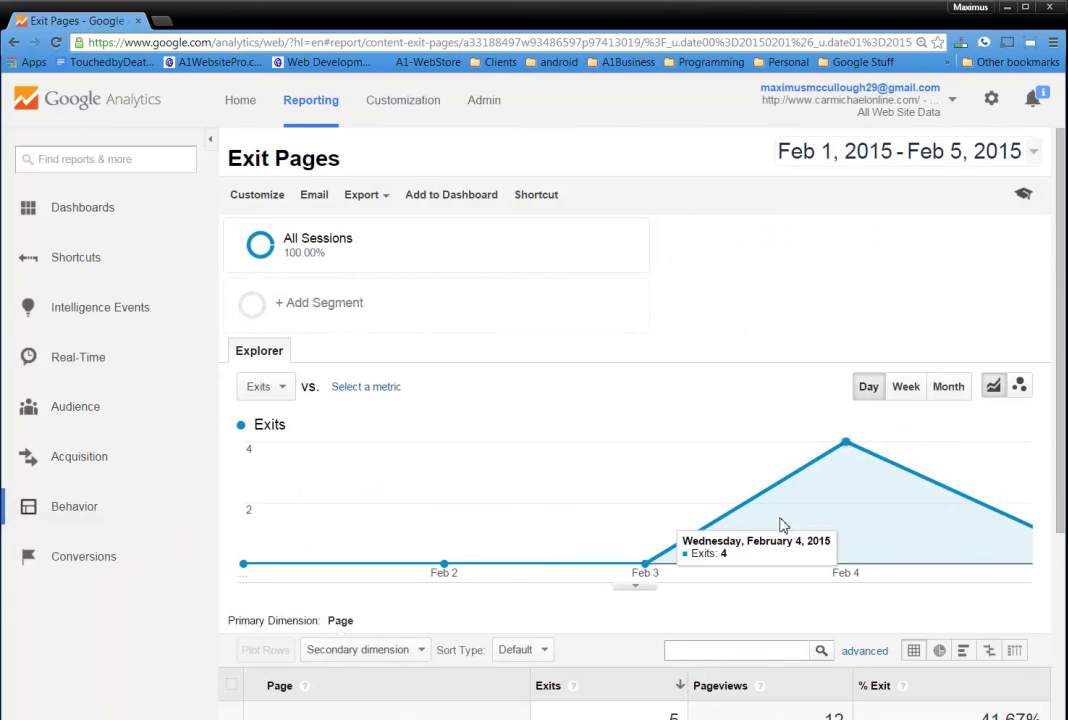
{"action": "left_click", "coordinate": [889, 151]}
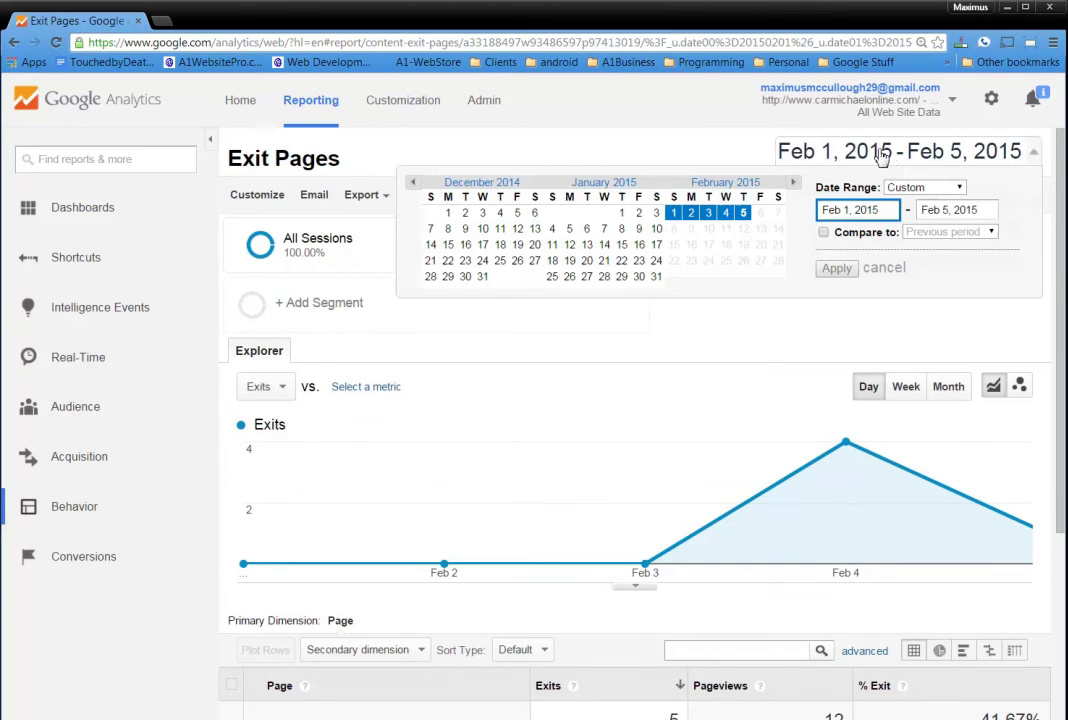
{"action": "left_click", "coordinate": [760, 344]}
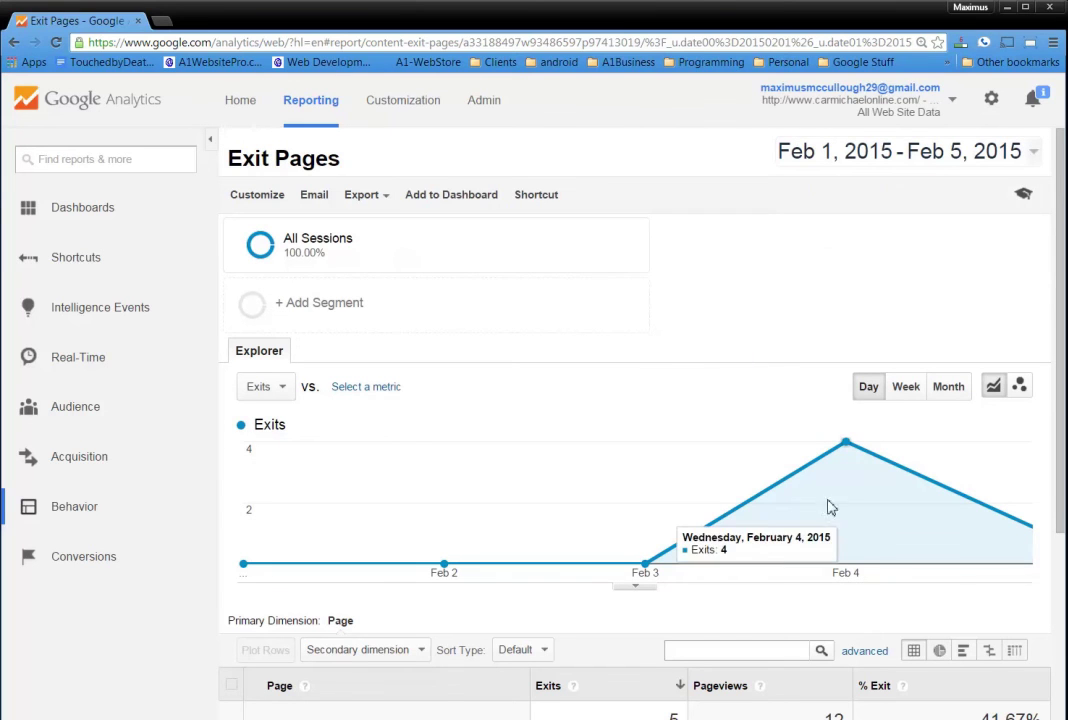